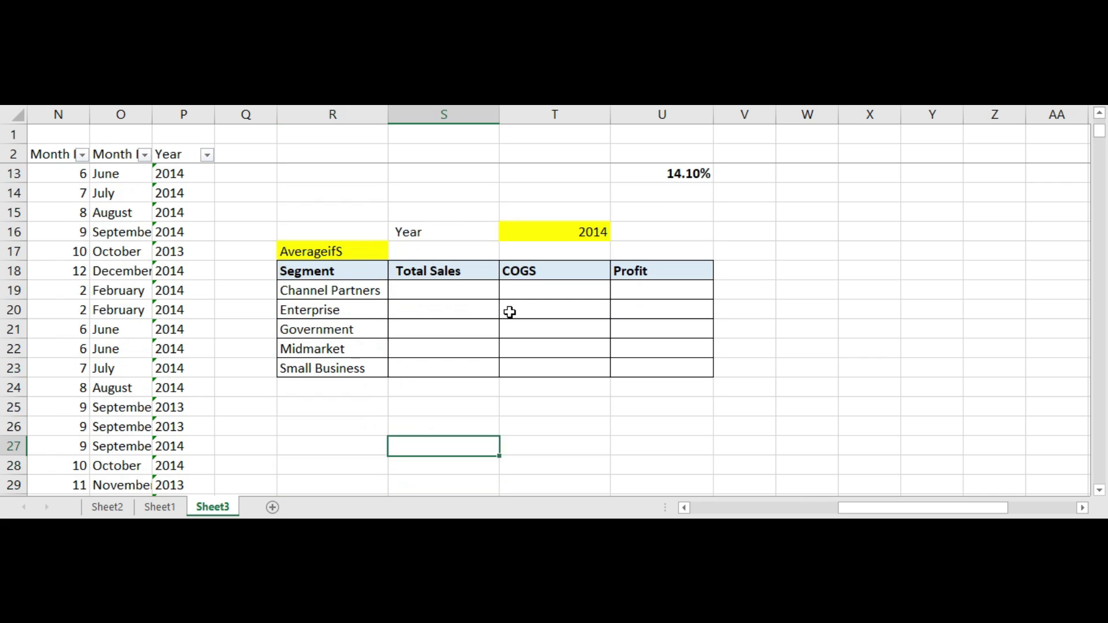
pyautogui.press('Up')
pyautogui.press('Up')
pyautogui.press('Up')
pyautogui.press('Up')
pyautogui.press('Up')
pyautogui.press('Up')
pyautogui.press('Up')
pyautogui.press('Up')
pyautogui.press('Up')
pyautogui.press('Up')
pyautogui.press('Up')
pyautogui.press('Up')
pyautogui.press('Up')
pyautogui.press('Up')
pyautogui.press('Up')
pyautogui.press('Up')
pyautogui.press('Up')
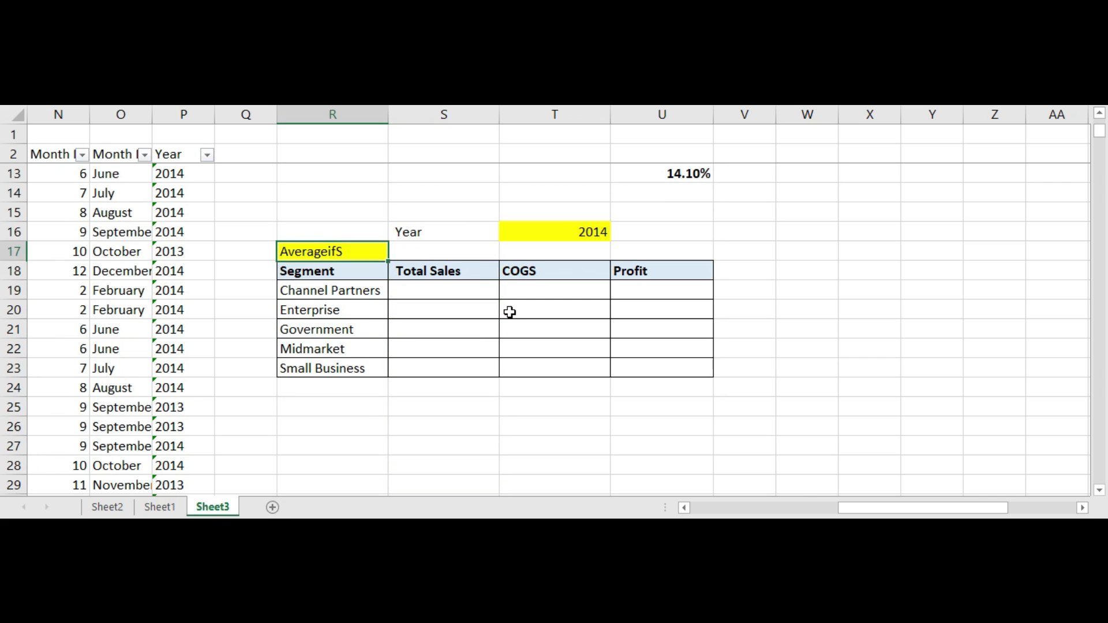
# Step: Review the SUMIFS summary table and the empty AVERAGEIFS table beneath it on the sheet
pyautogui.press('Down')
pyautogui.press('Down')
pyautogui.press('Down')
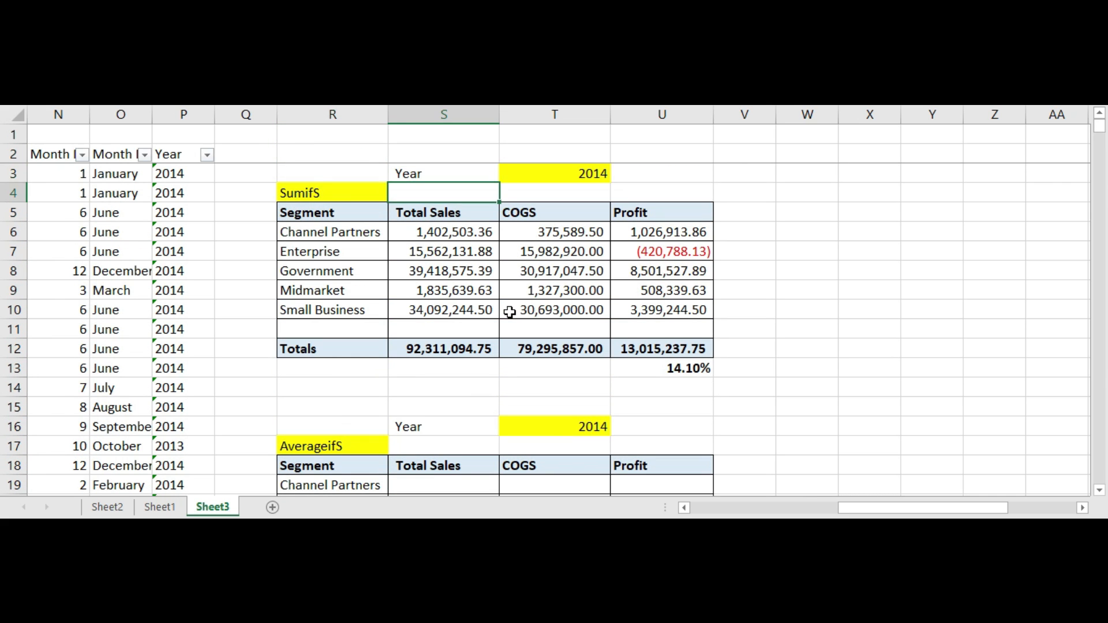
pyautogui.press('Left')
pyautogui.press('Down')
pyautogui.press('Down')
pyautogui.press('Down')
pyautogui.press('Down')
pyautogui.press('Down')
pyautogui.press('Down')
pyautogui.press('Down')
pyautogui.press('Down')
pyautogui.press('Down')
pyautogui.press('Down')
pyautogui.press('Down')
pyautogui.press('Down')
pyautogui.press('Down')
pyautogui.press('Down')
pyautogui.press('Down')
pyautogui.press('Down')
pyautogui.press('Down')
pyautogui.press('Right')
pyautogui.press('Up')
pyautogui.press('Up')
pyautogui.press('Tab')
pyautogui.press('Return')
pyautogui.press('Down')
pyautogui.press('Down')
pyautogui.press('Down')
pyautogui.press('Down')
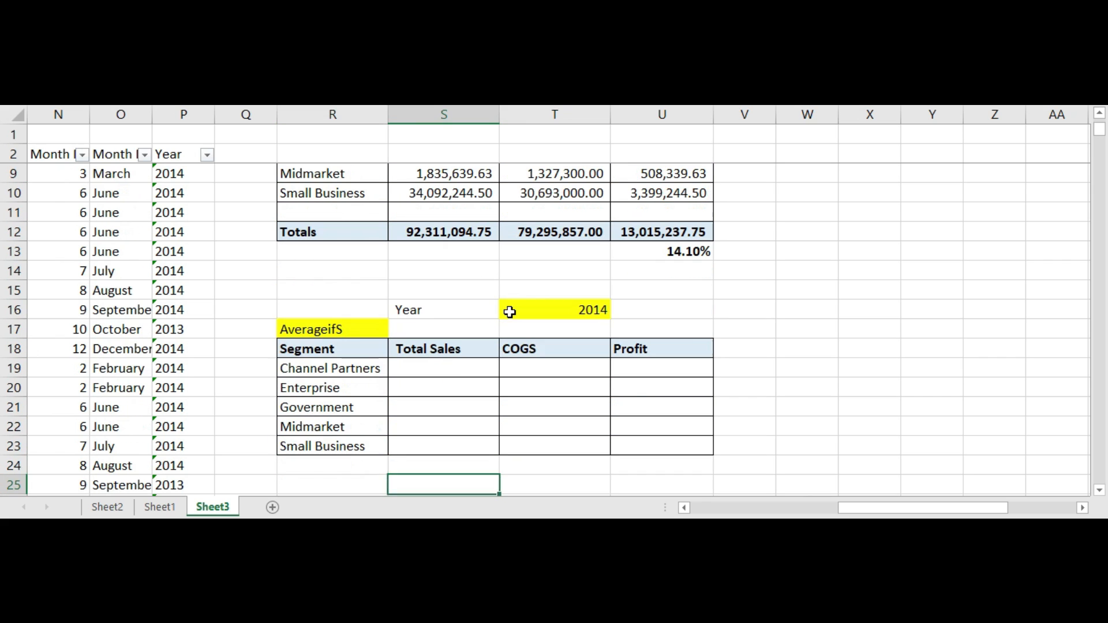
pyautogui.press('Right')
pyautogui.press('Up')
pyautogui.press('Up')
pyautogui.press('Left')
pyautogui.press('Up')
pyautogui.press('Up')
pyautogui.press('Up')
pyautogui.press('Up')
pyautogui.press('Up')
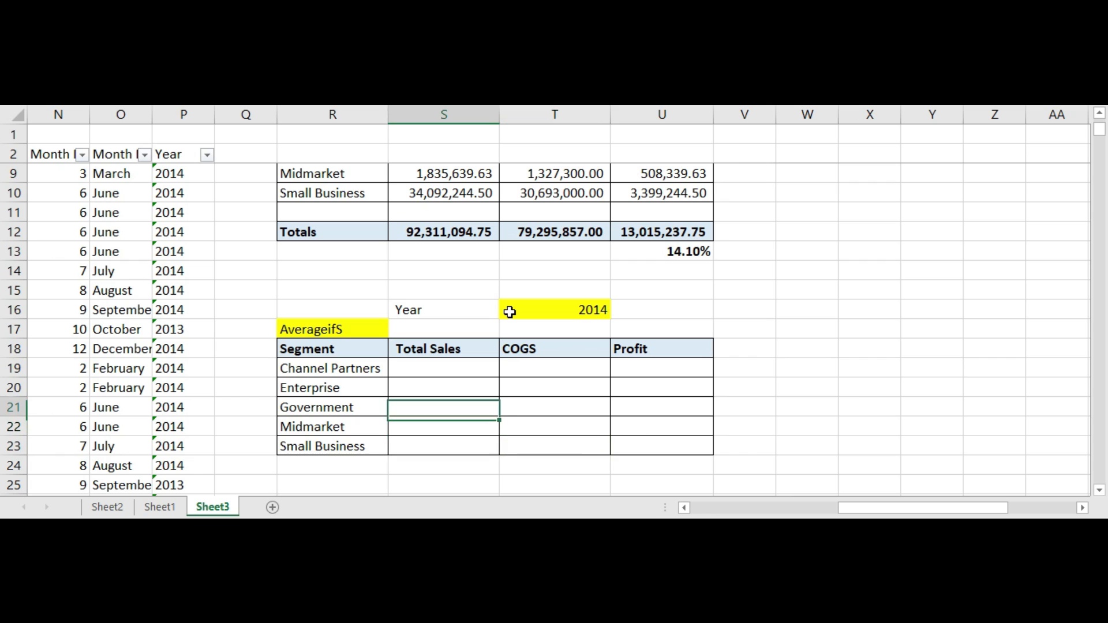
# Step: Start an AVERAGEIFS formula in the Total Sales cell for Channel Partners
pyautogui.press('Down')
pyautogui.press('Down')
pyautogui.press('Up')
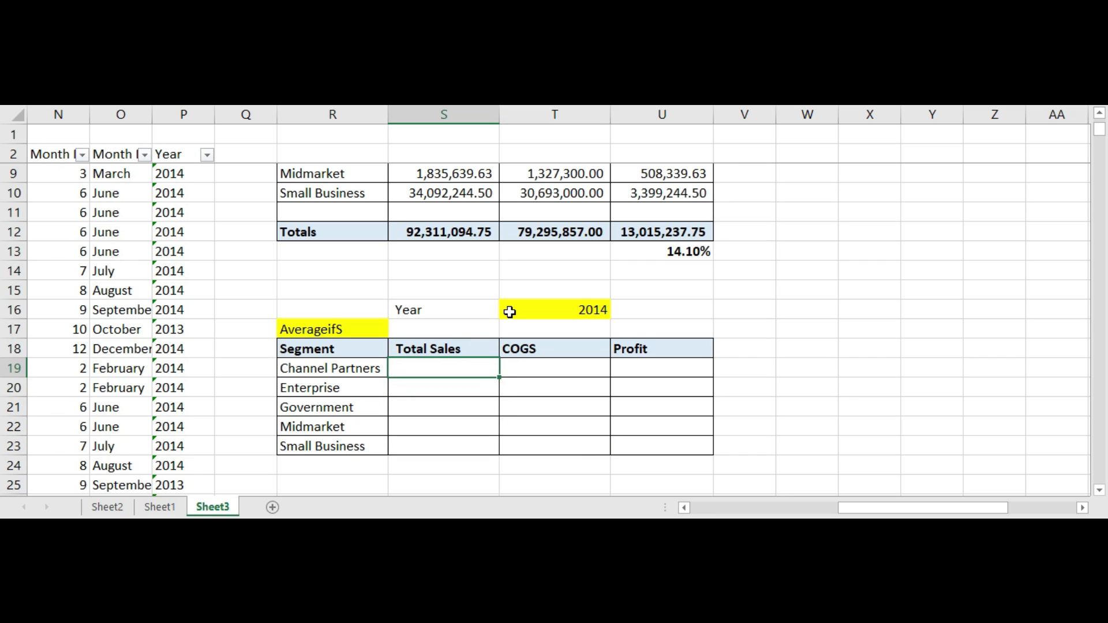
pyautogui.press('BackSpace')
pyautogui.write('=aver')
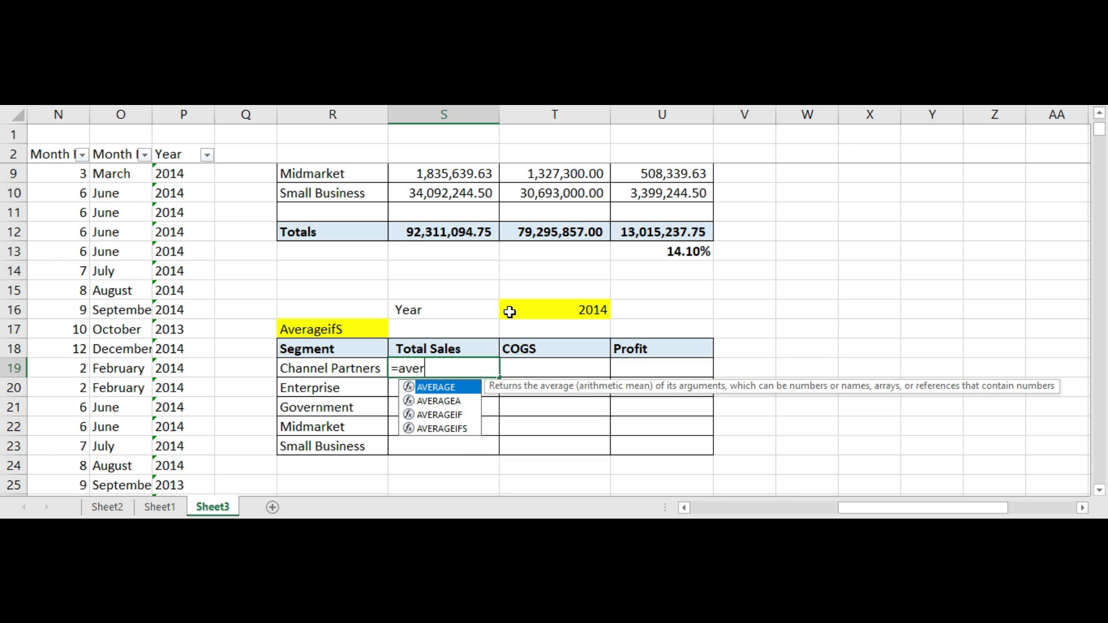
pyautogui.write('agei')
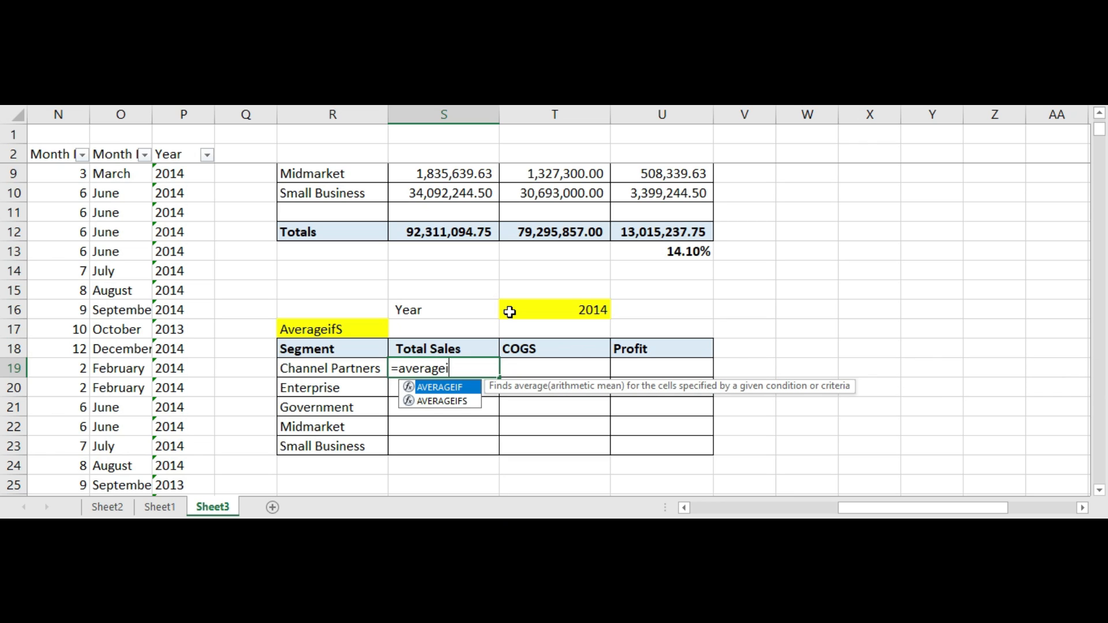
pyautogui.write('fs(')
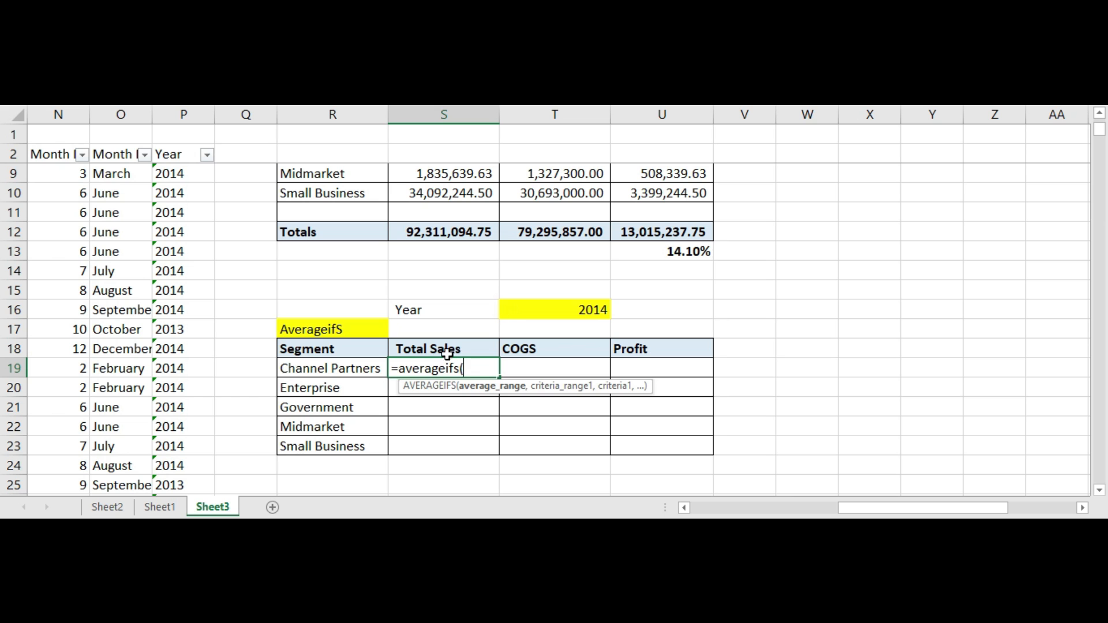
# Step: Set the average range to the Sales column, $J$3:$J$702, as an absolute reference
pyautogui.click(72, 206)
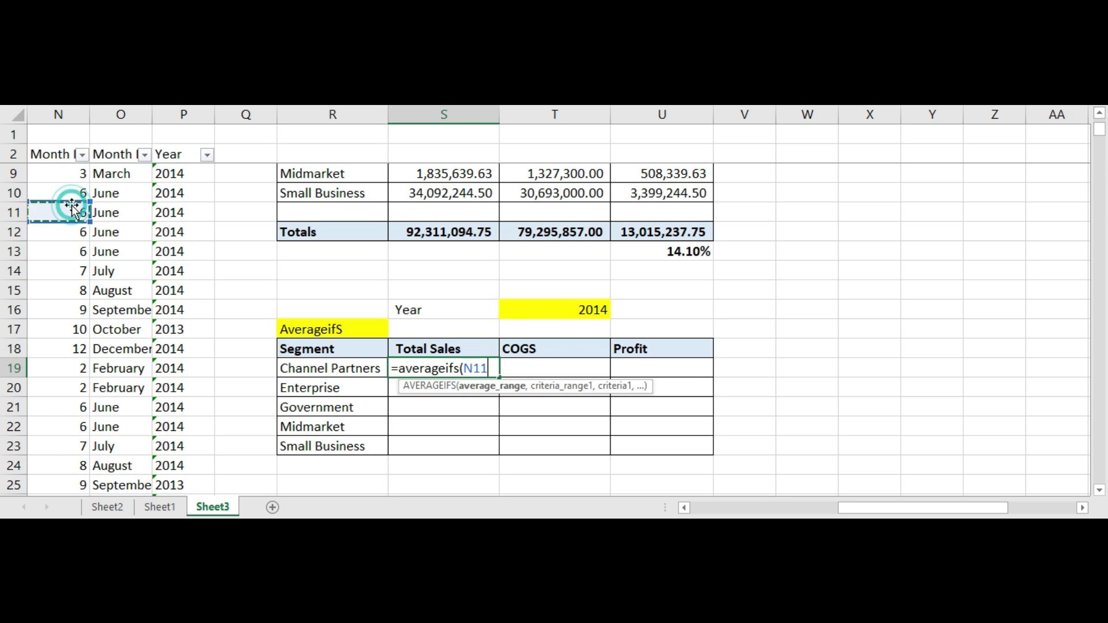
pyautogui.press('Left')
pyautogui.press('Left')
pyautogui.press('Left')
pyautogui.press('Left')
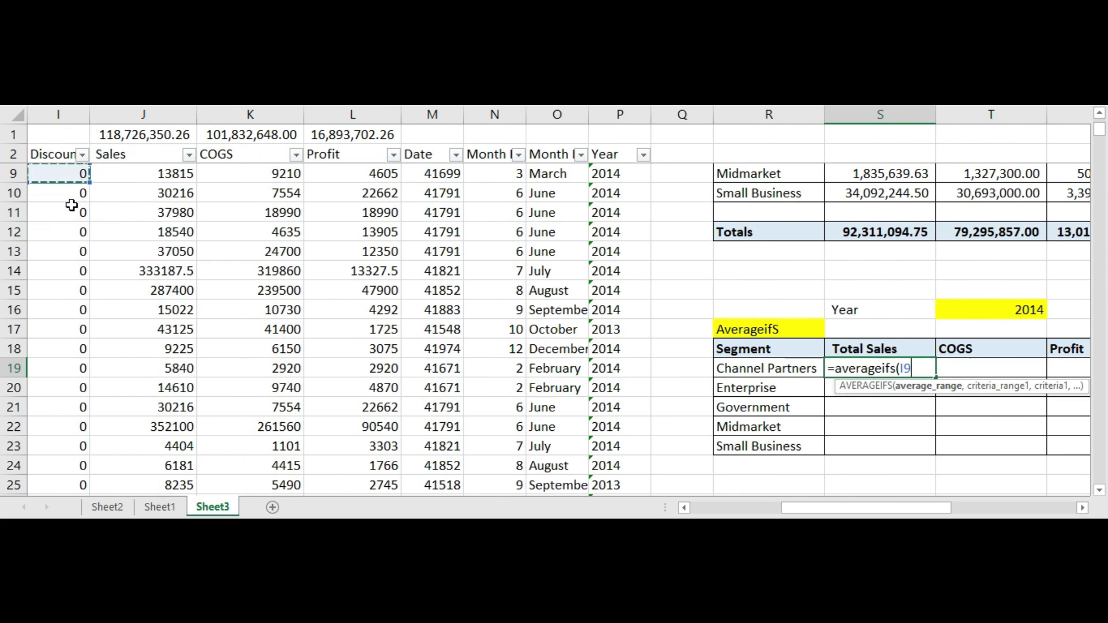
pyautogui.press('Up')
pyautogui.press('Up')
pyautogui.press('Up')
pyautogui.press('Up')
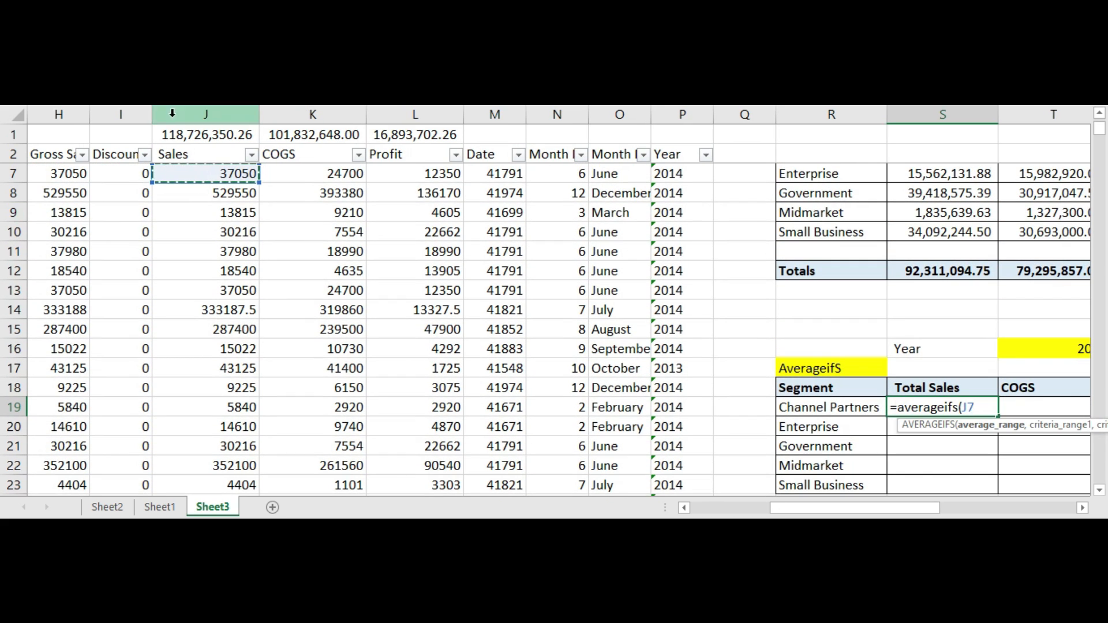
pyautogui.click(186, 157)
pyautogui.scroll(2, 188, 159)
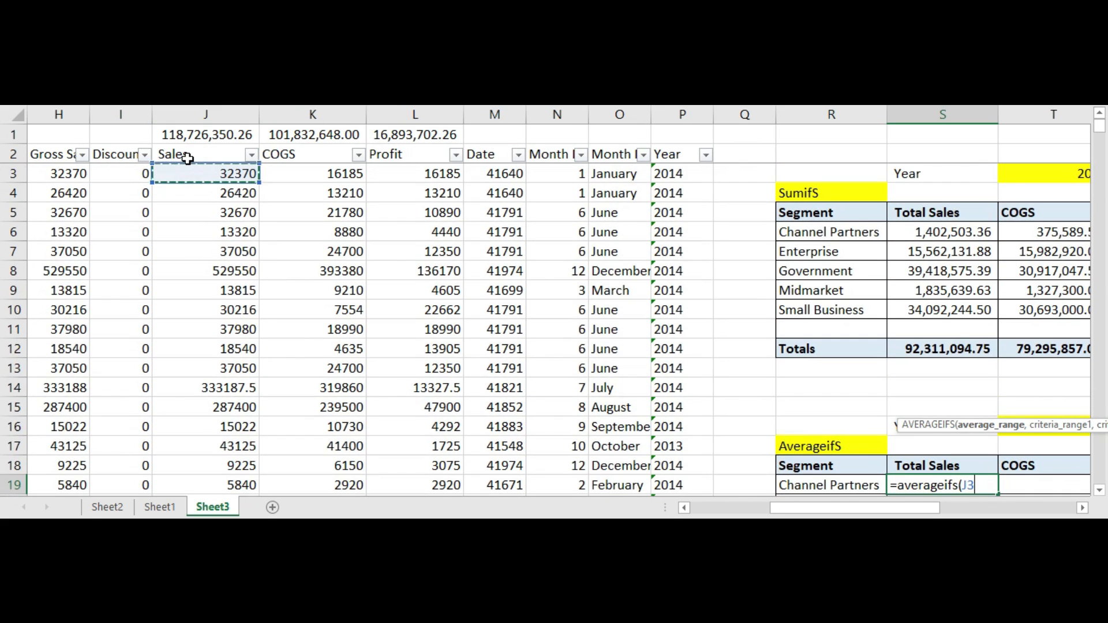
pyautogui.press('Down')
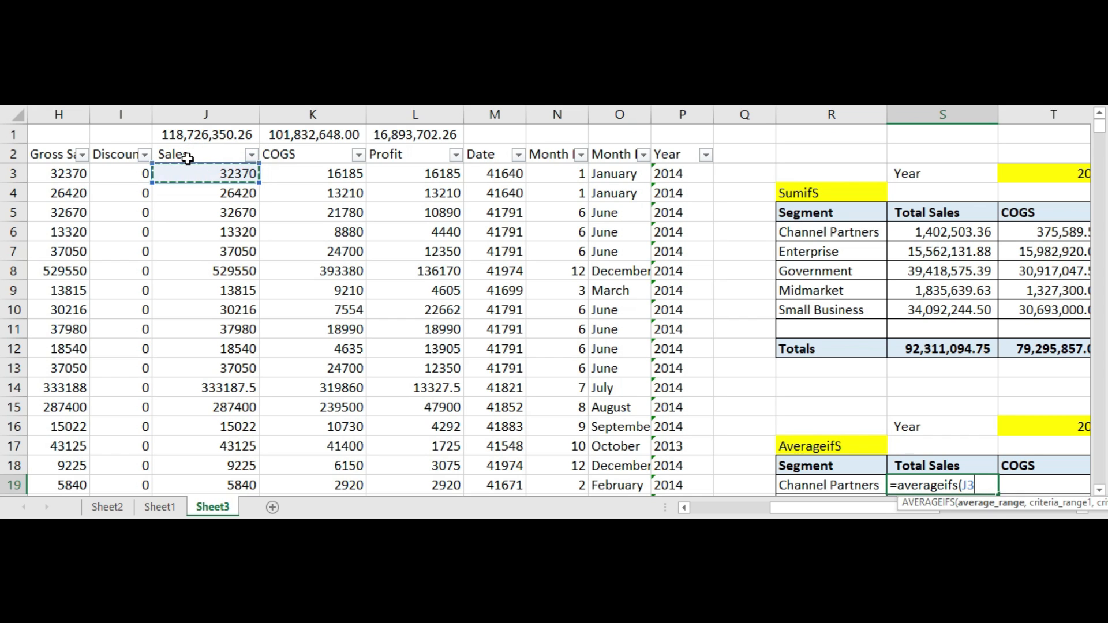
pyautogui.hotkey('shift', 'Down')
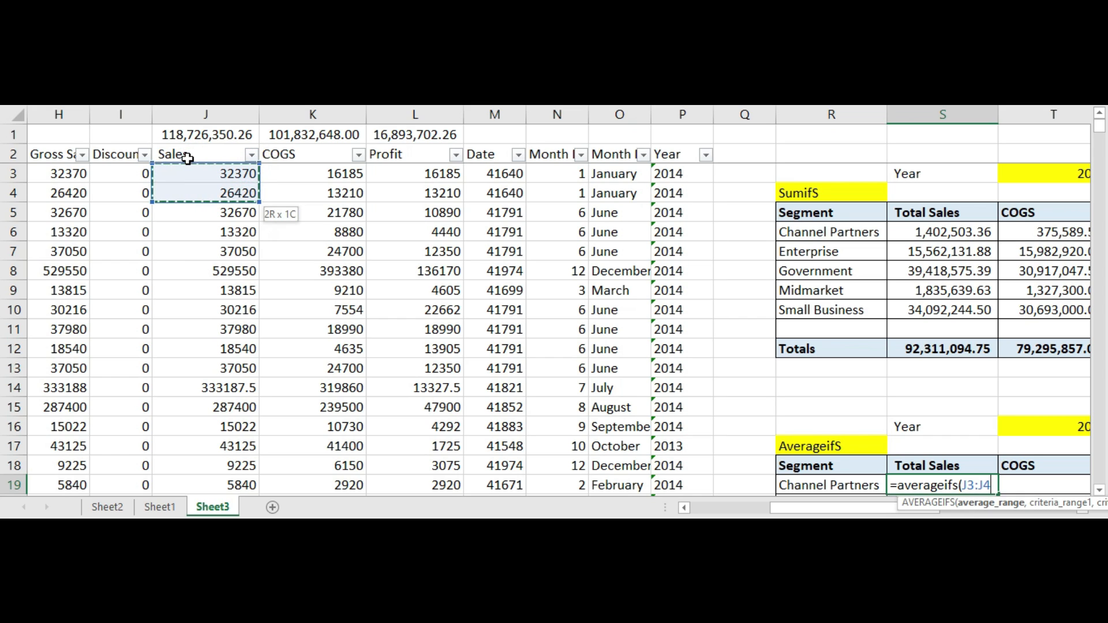
pyautogui.hotkey('ctrl', 'shift', 'Down')
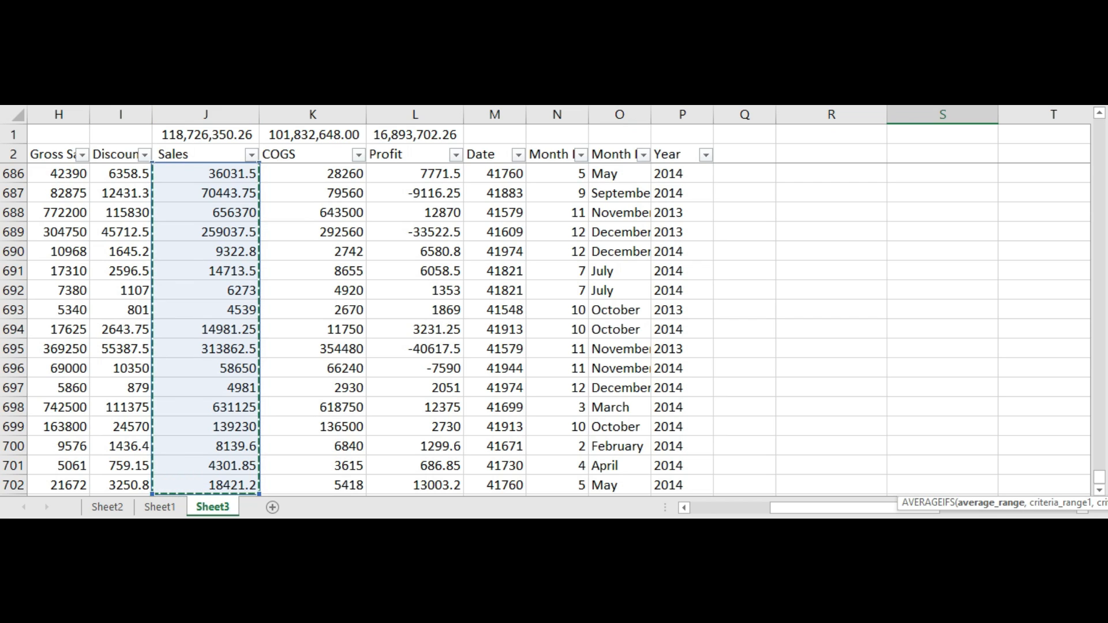
pyautogui.write(',')
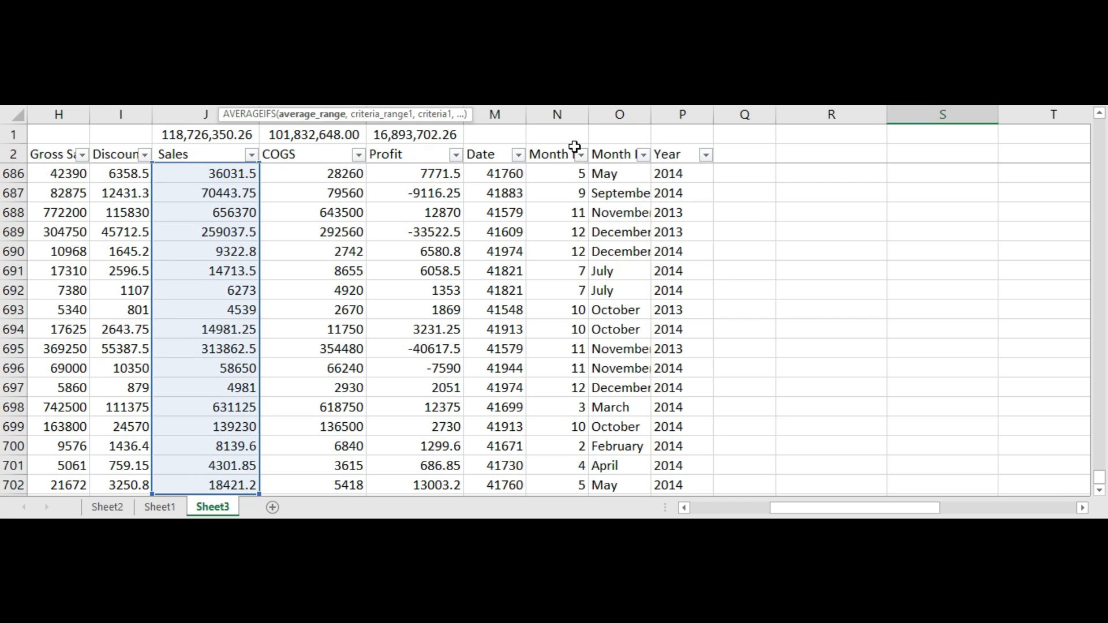
pyautogui.write(',')
# Step: Add the Segment column, $A$3:$A$702, as the first criteria range
pyautogui.moveTo(1104, 473); pyautogui.dragTo(1104, 141)
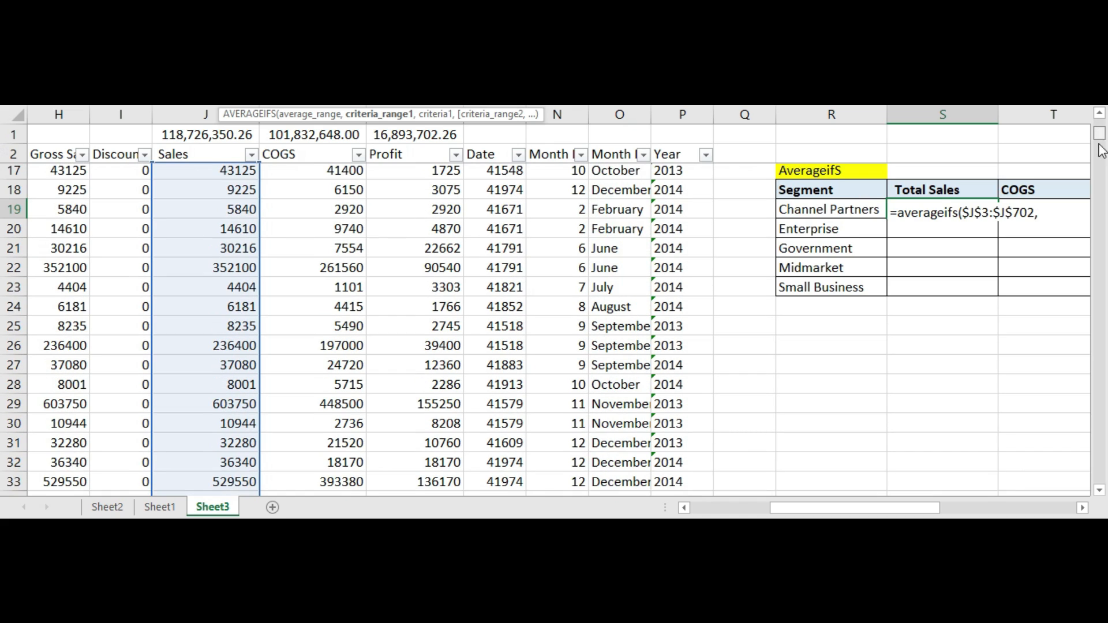
pyautogui.click(1046, 212)
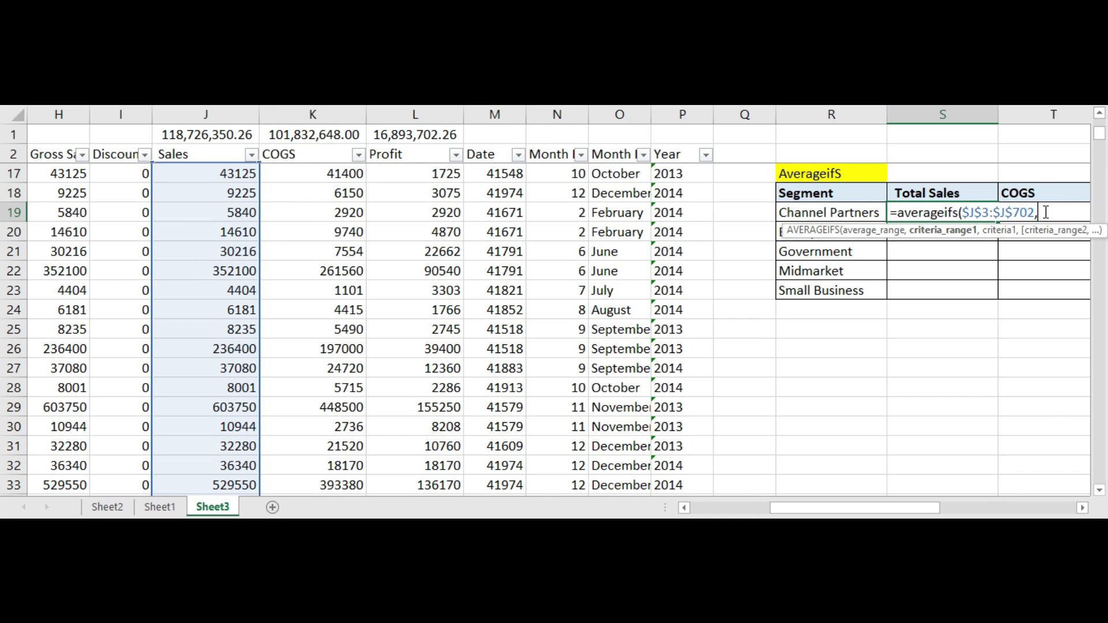
pyautogui.moveTo(906, 507); pyautogui.dragTo(942, 510)
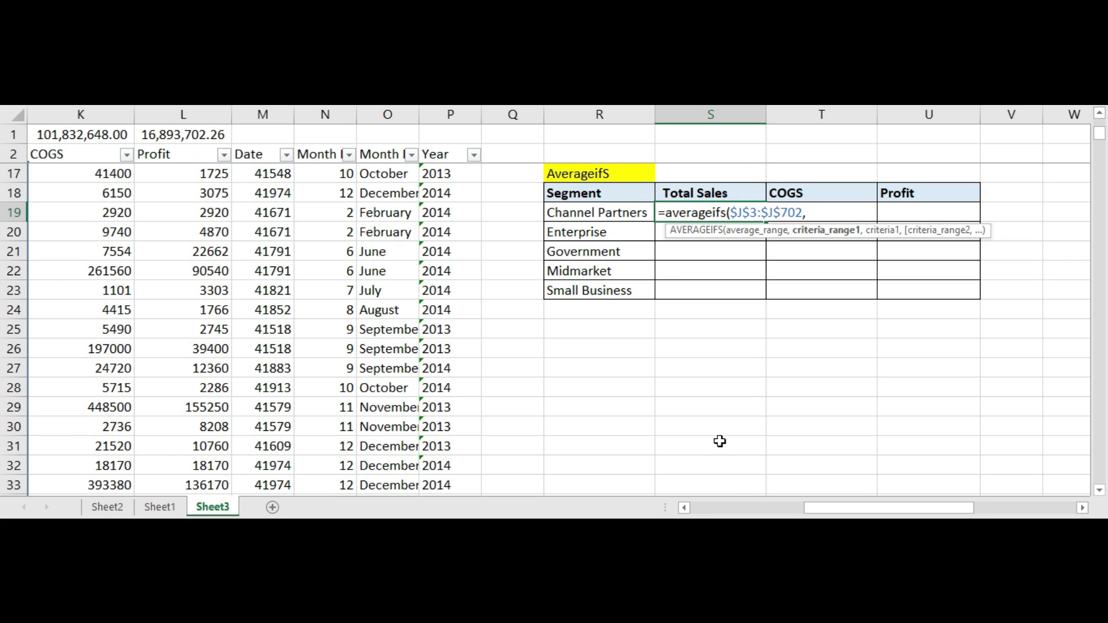
pyautogui.moveTo(836, 507); pyautogui.dragTo(685, 511)
pyautogui.click(57, 152)
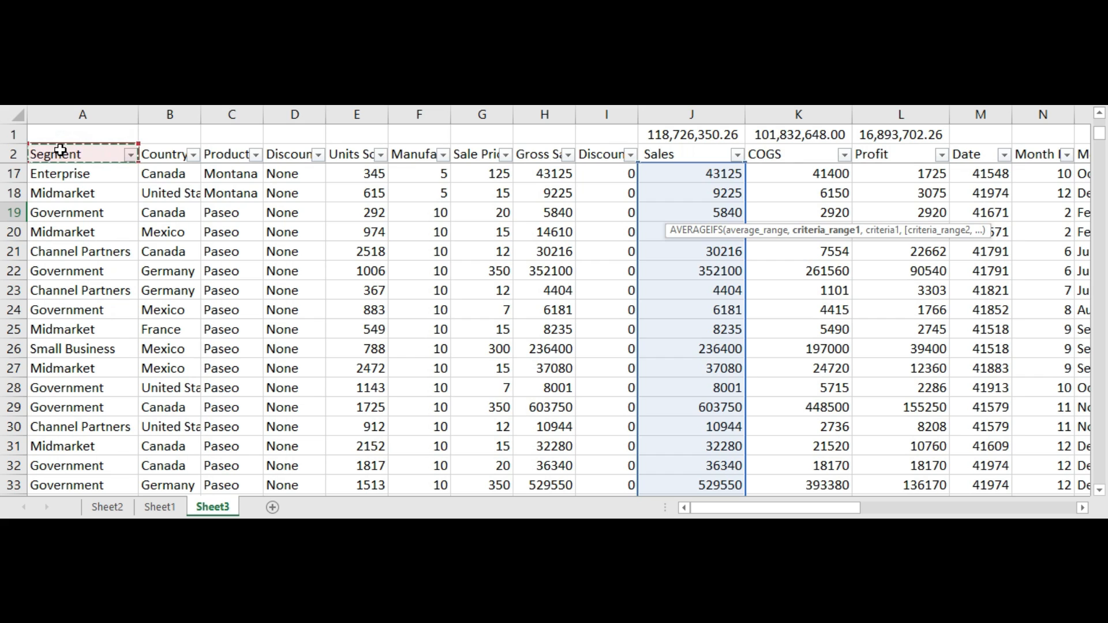
pyautogui.press('Down')
pyautogui.press('Up')
pyautogui.press('Down')
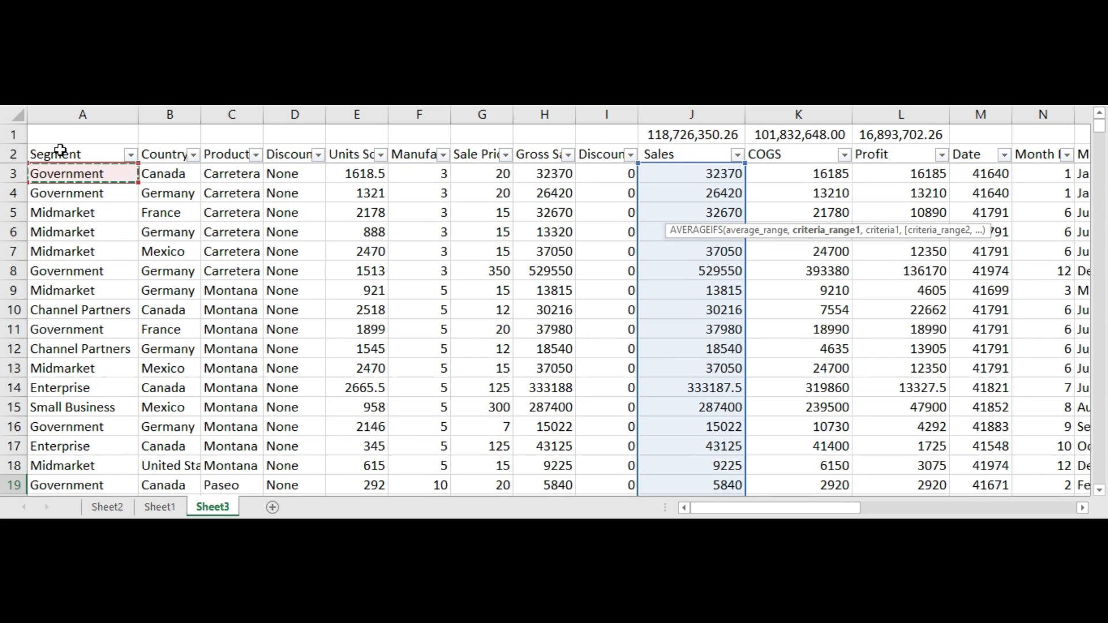
pyautogui.hotkey('shift', 'Down')
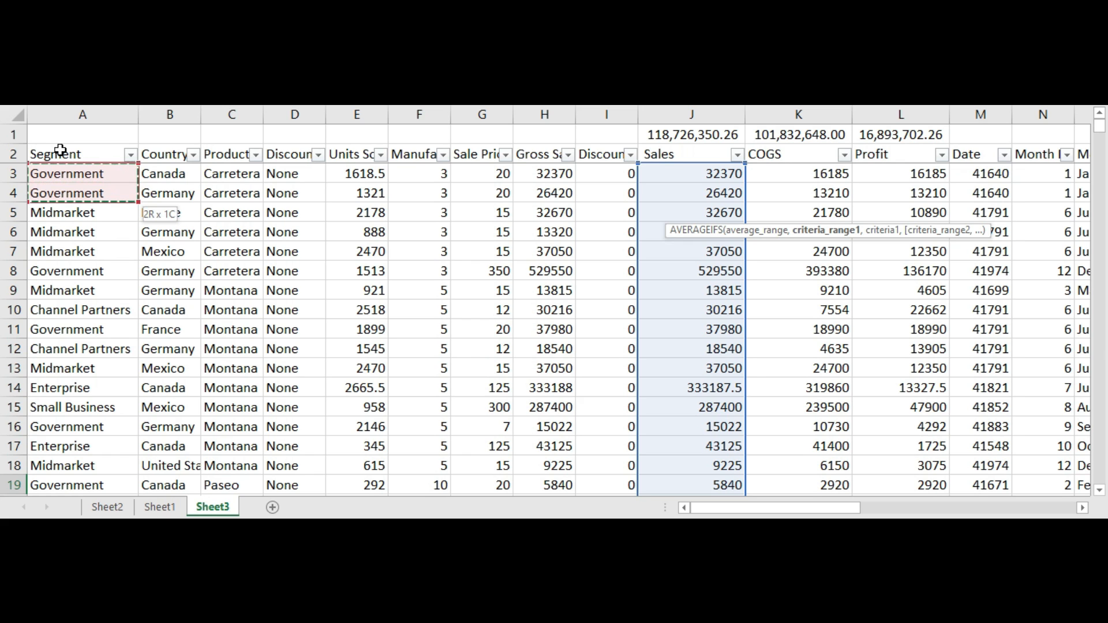
pyautogui.hotkey('ctrl', 'shift', 'Down')
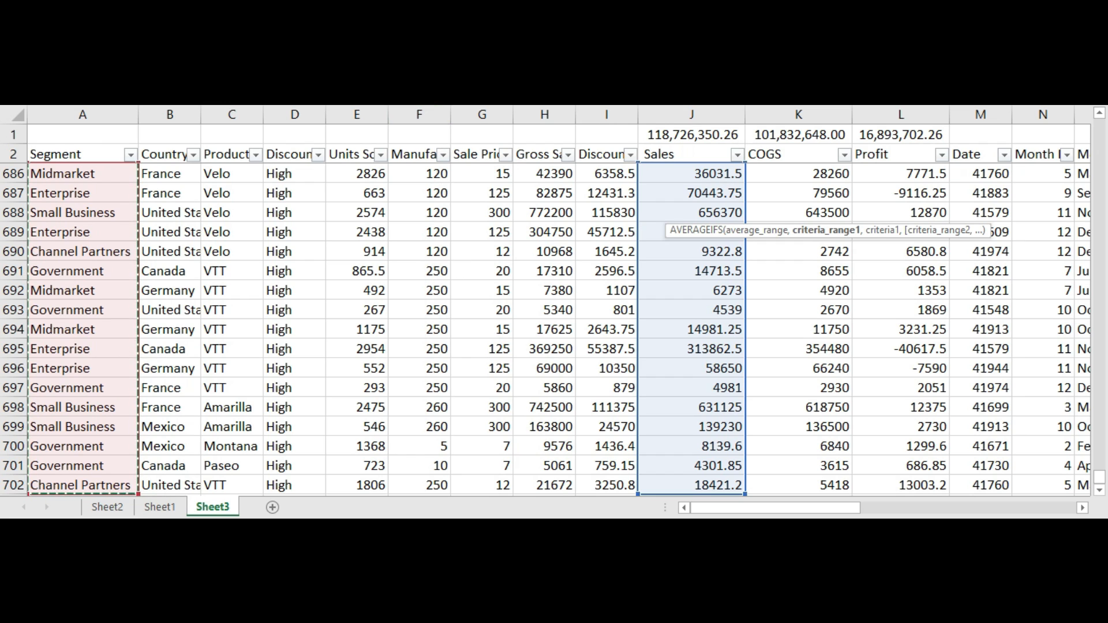
pyautogui.click(442, 92)
pyautogui.write(',')
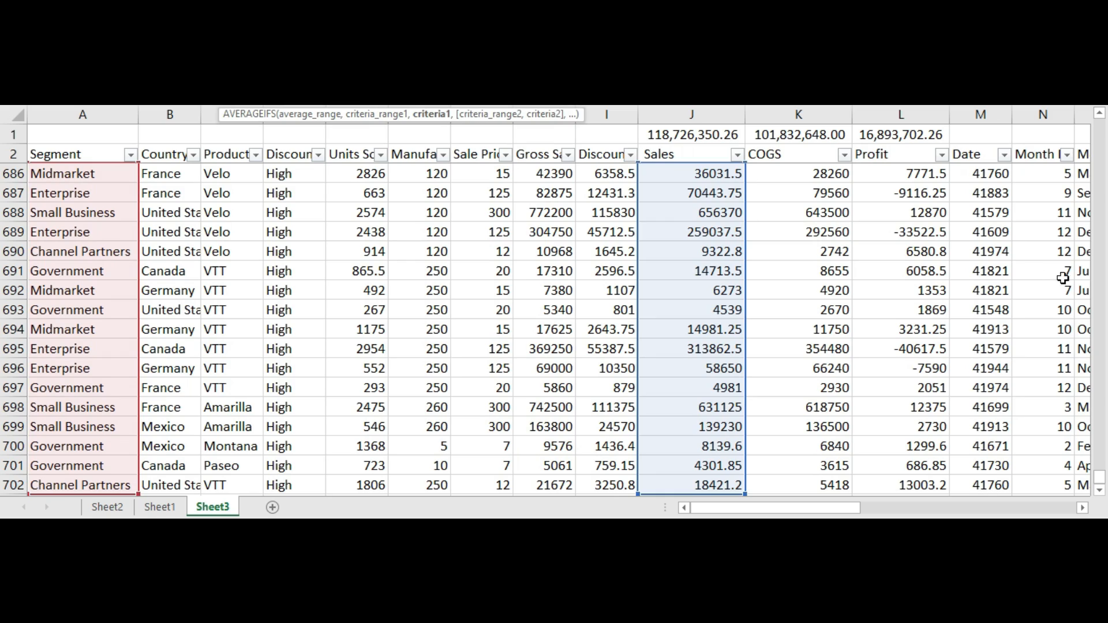
# Step: Use the Channel Partners segment cell with its column locked, $R19, as the first criterion
pyautogui.moveTo(1099, 479); pyautogui.dragTo(1098, 122)
pyautogui.moveTo(813, 507); pyautogui.dragTo(949, 506)
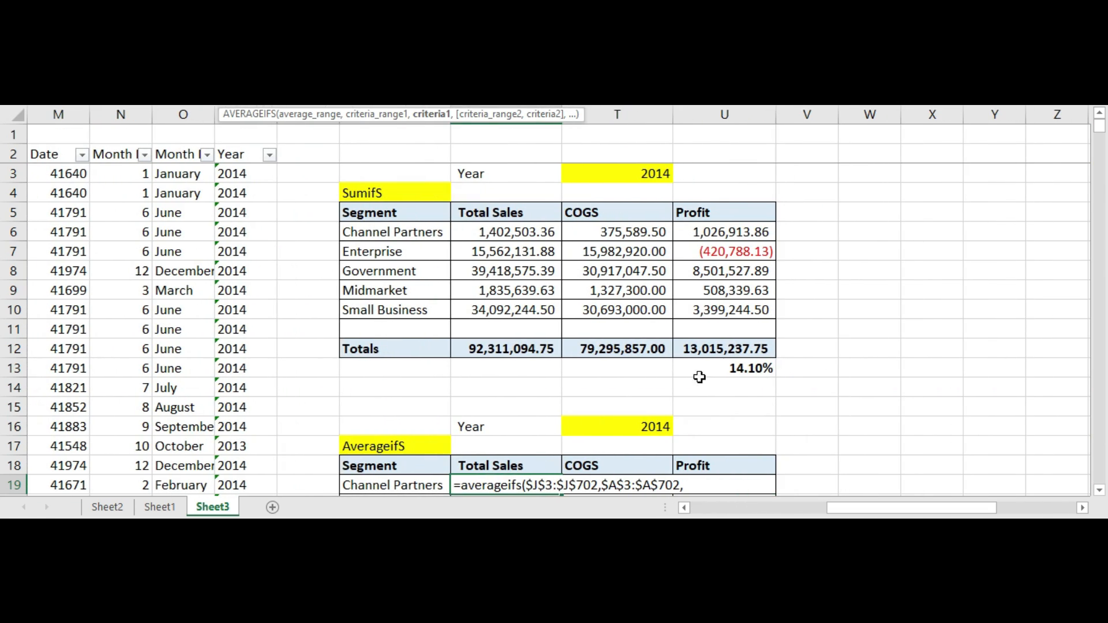
pyautogui.click(1100, 491)
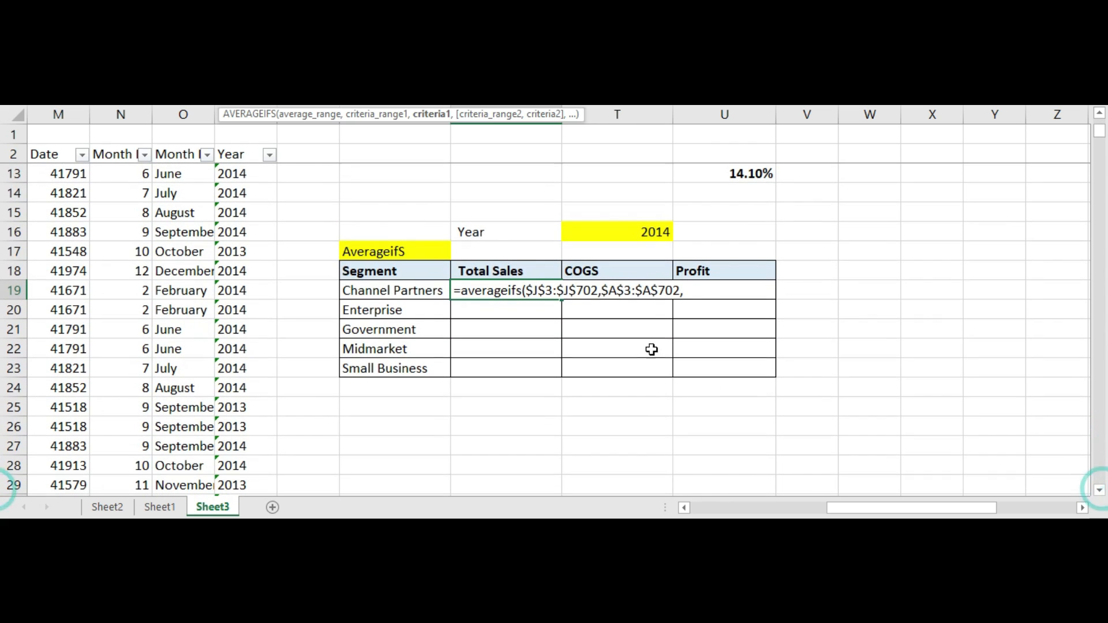
pyautogui.click(705, 290)
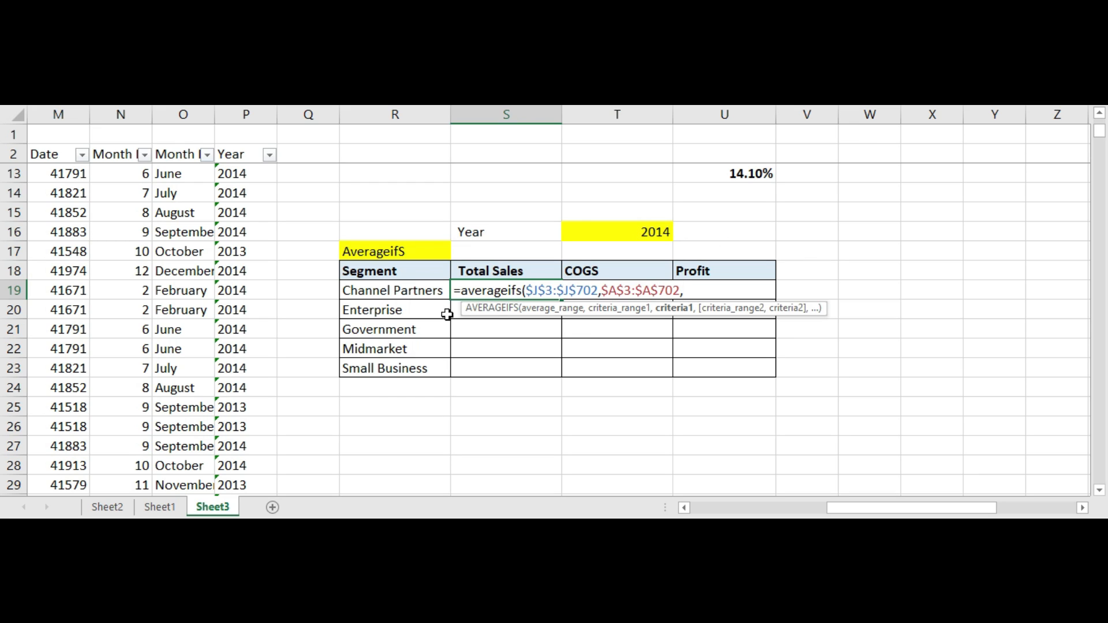
pyautogui.click(393, 290)
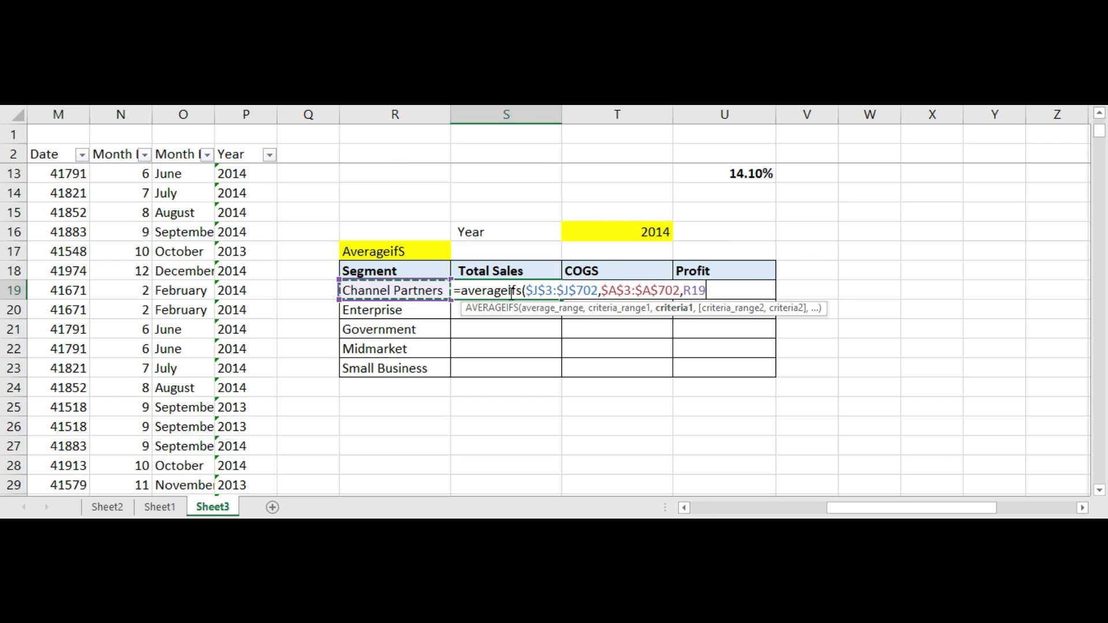
pyautogui.click(686, 291)
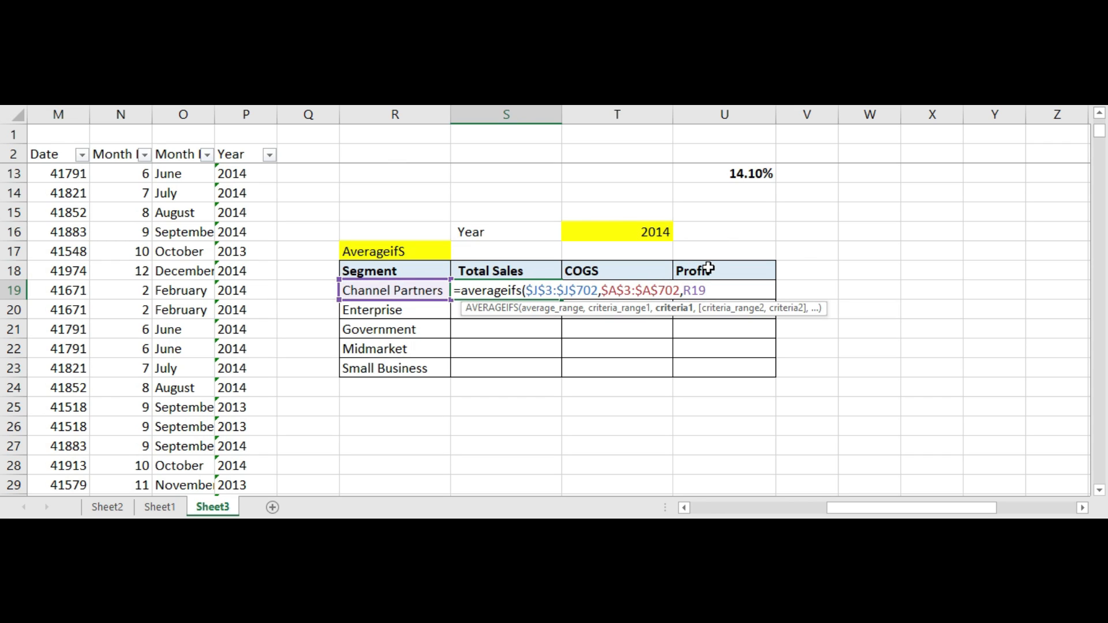
pyautogui.write('$')
pyautogui.press('Right')
pyautogui.press('Right')
pyautogui.press('Right')
pyautogui.press('Left')
pyautogui.press('Left')
pyautogui.press('Left')
pyautogui.hotkey('shift', 'Left')
pyautogui.press('Right')
pyautogui.write(',')
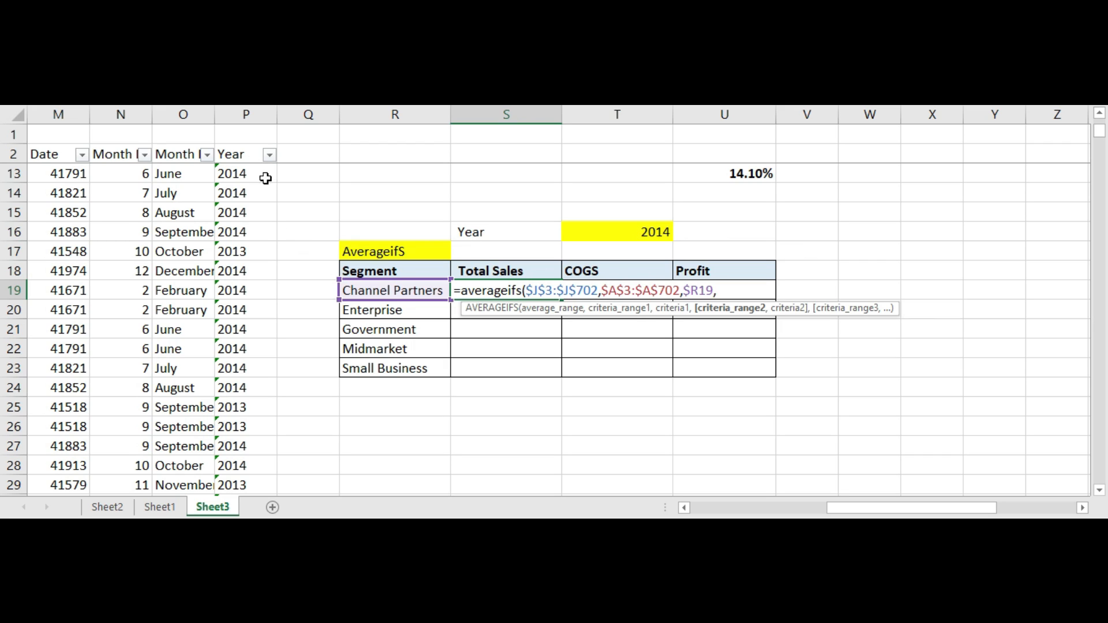
# Step: Add the Year column, P3 down to P702, as the second criteria range
pyautogui.click(235, 157)
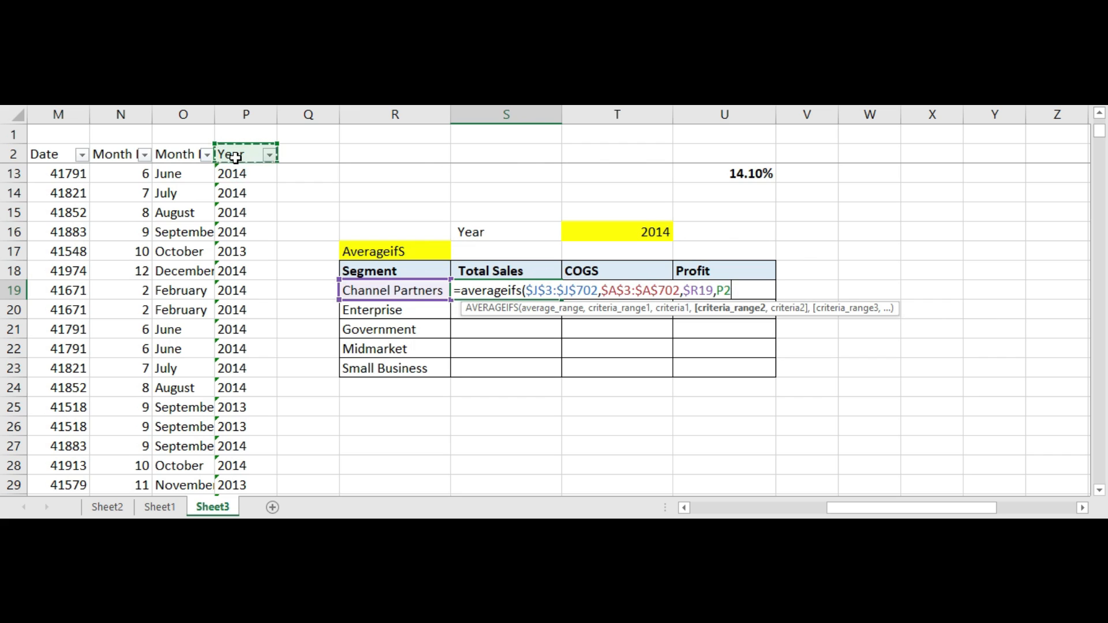
pyautogui.scroll(3, 234, 156)
pyautogui.press('Down')
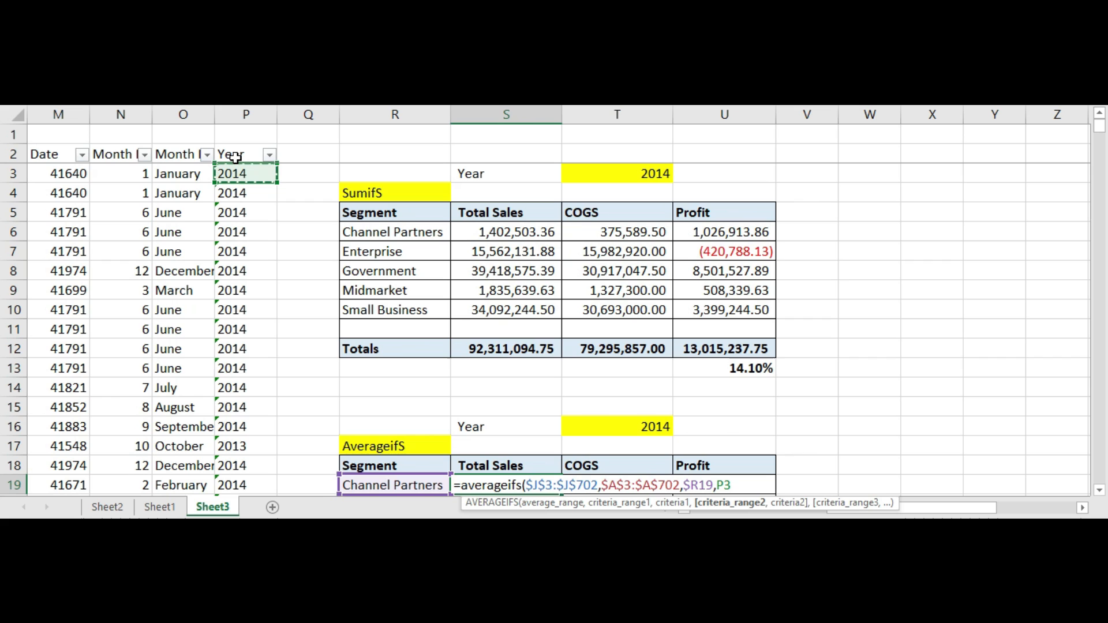
pyautogui.hotkey('shift', 'Down')
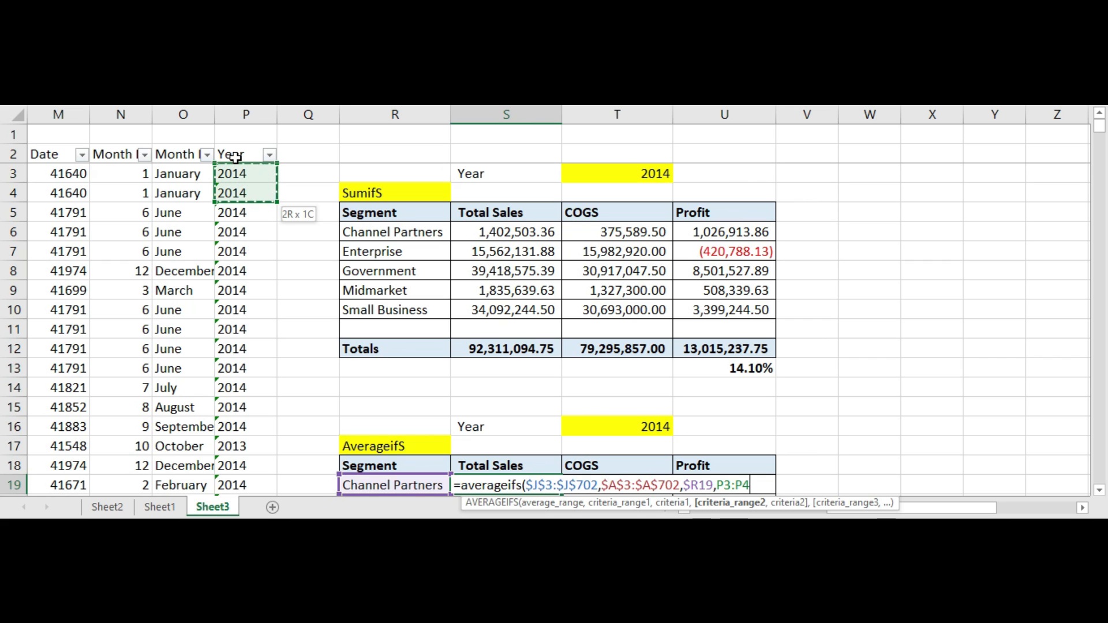
pyautogui.hotkey('ctrl', 'shift', 'Down')
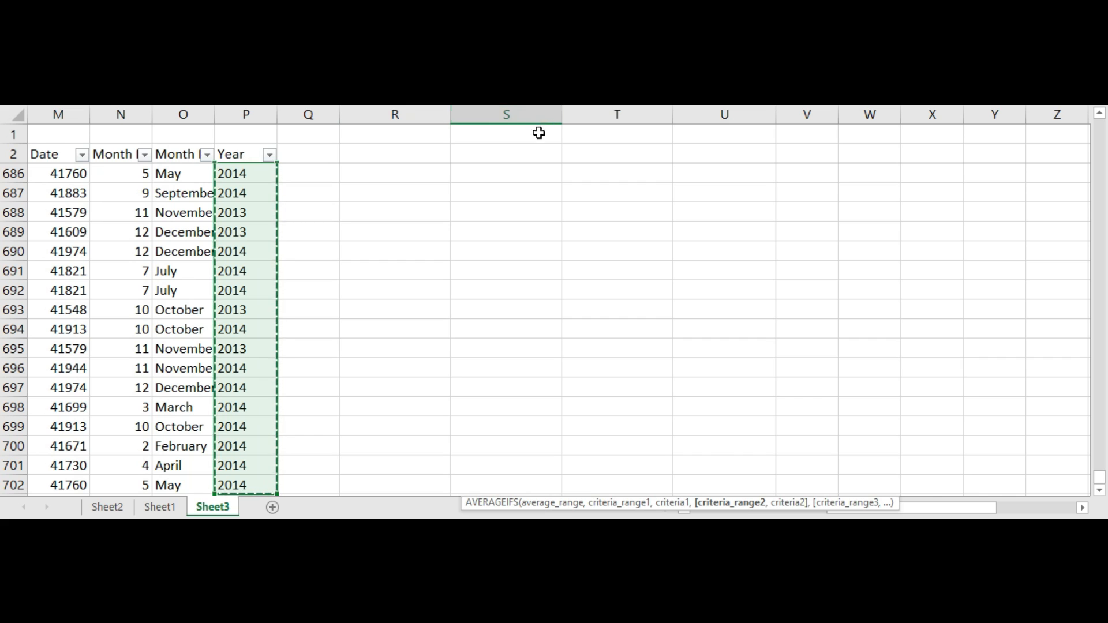
pyautogui.click(542, 92)
pyautogui.write(',')
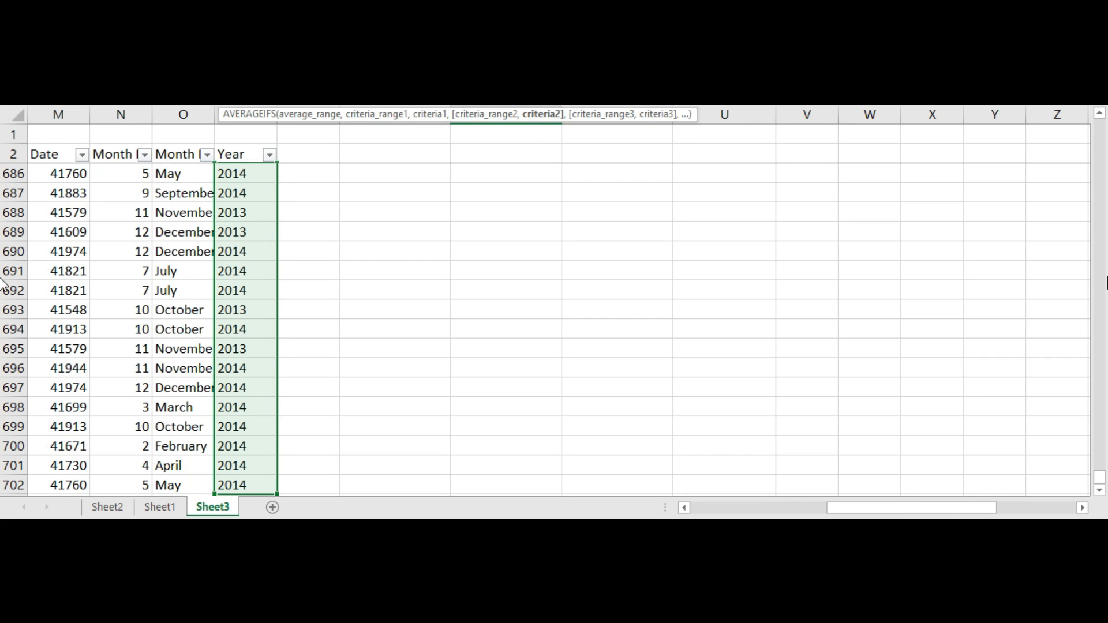
# Step: Use the Year cell locked as $T$16 as the second criterion and complete the Channel Partners average sales formula
pyautogui.moveTo(1099, 477); pyautogui.dragTo(3, 121)
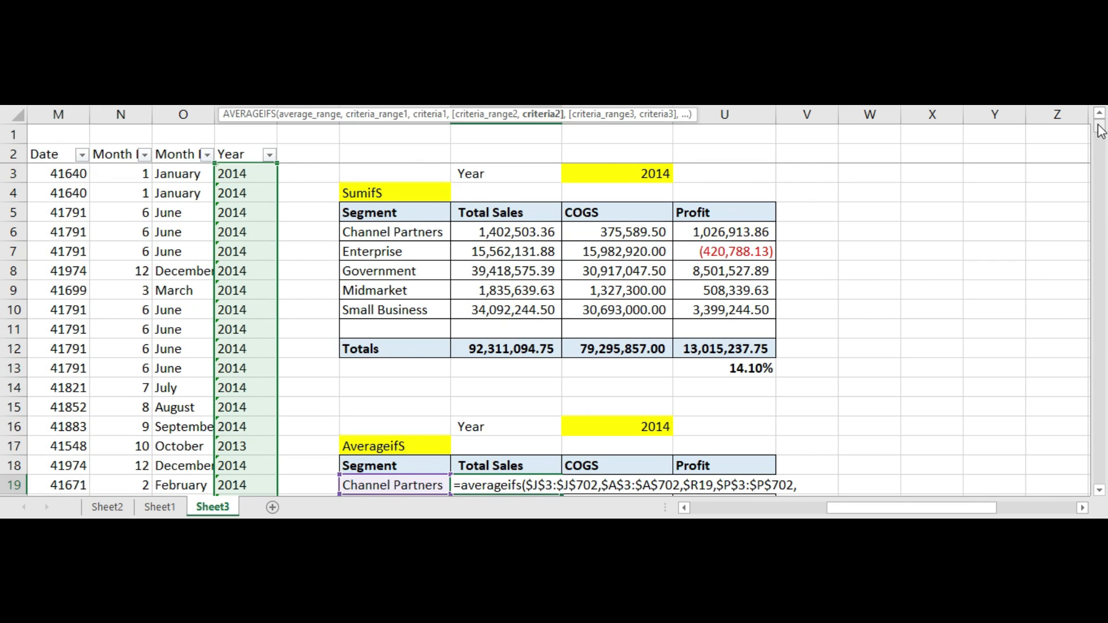
pyautogui.scroll(-3, 824, 337)
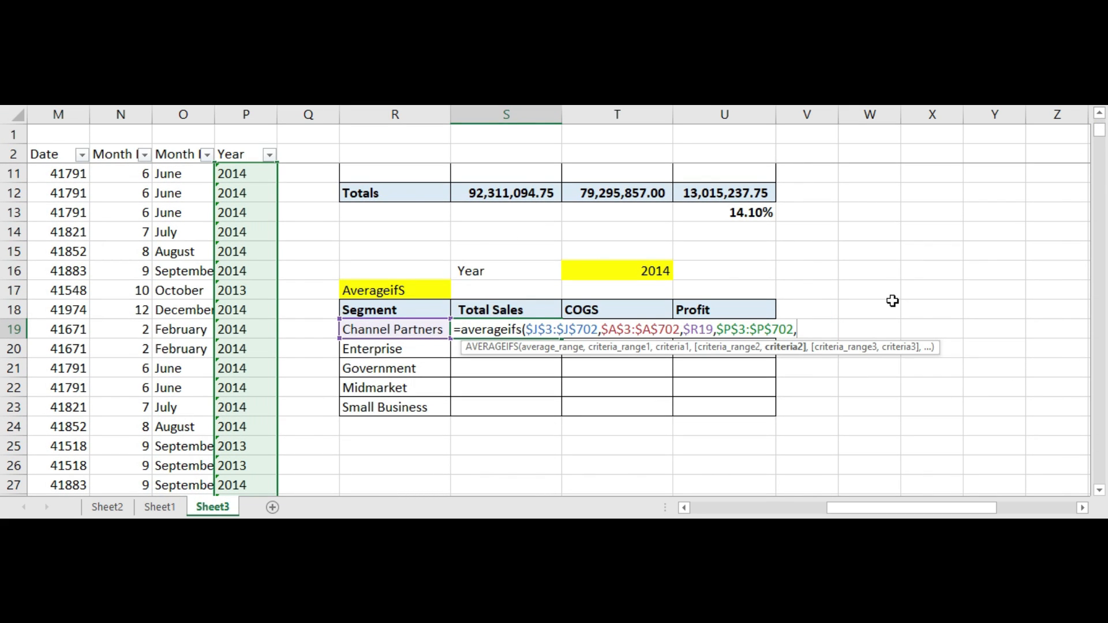
pyautogui.click(631, 275)
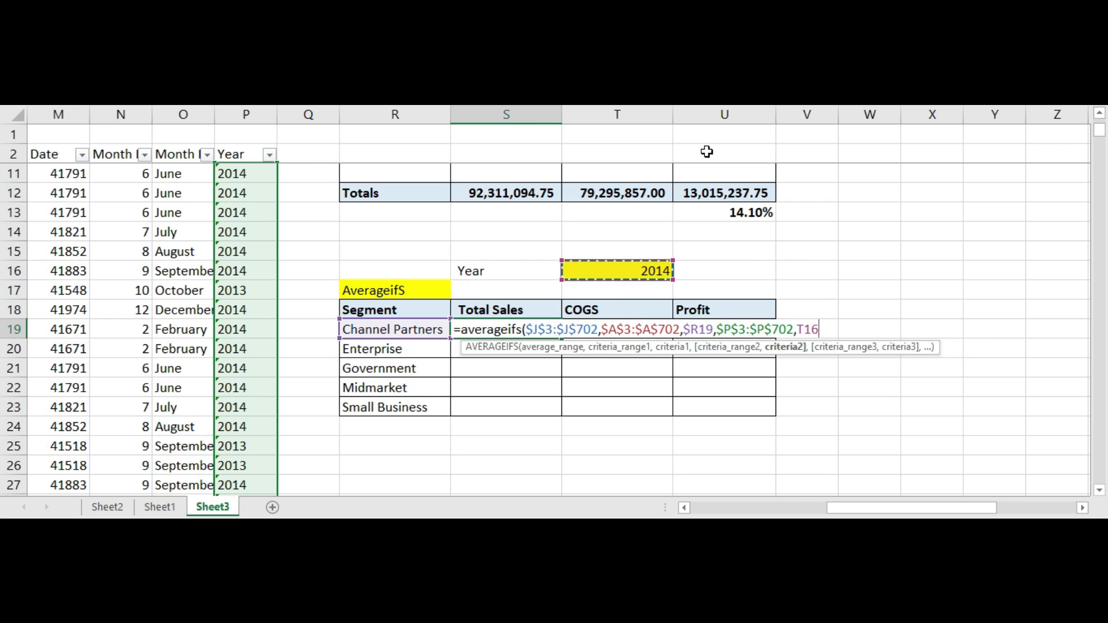
pyautogui.click(800, 329)
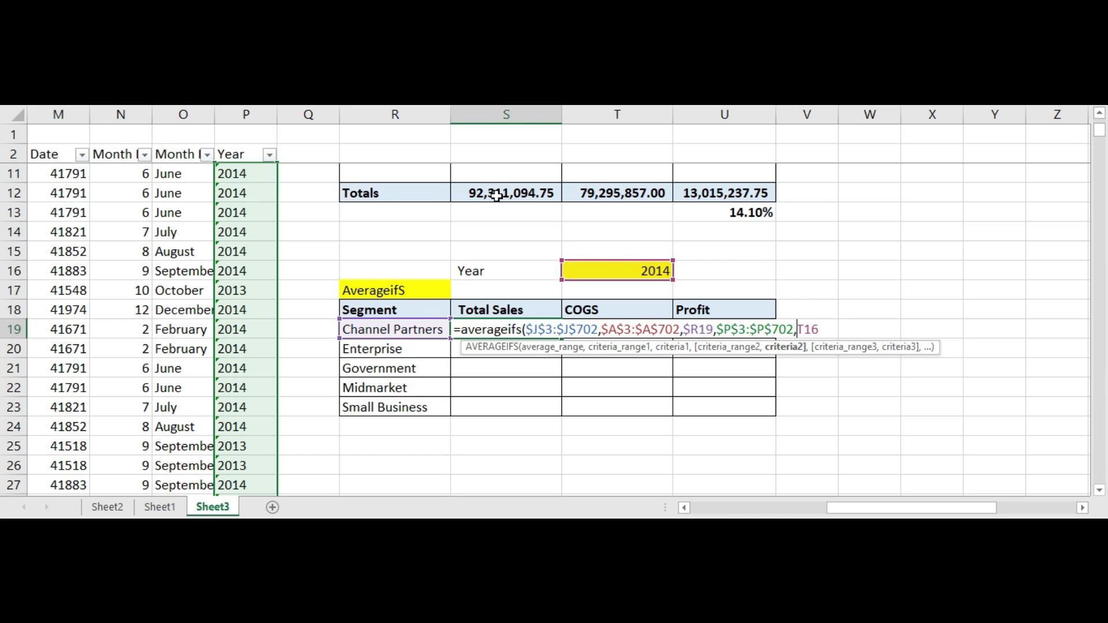
pyautogui.press('F4')
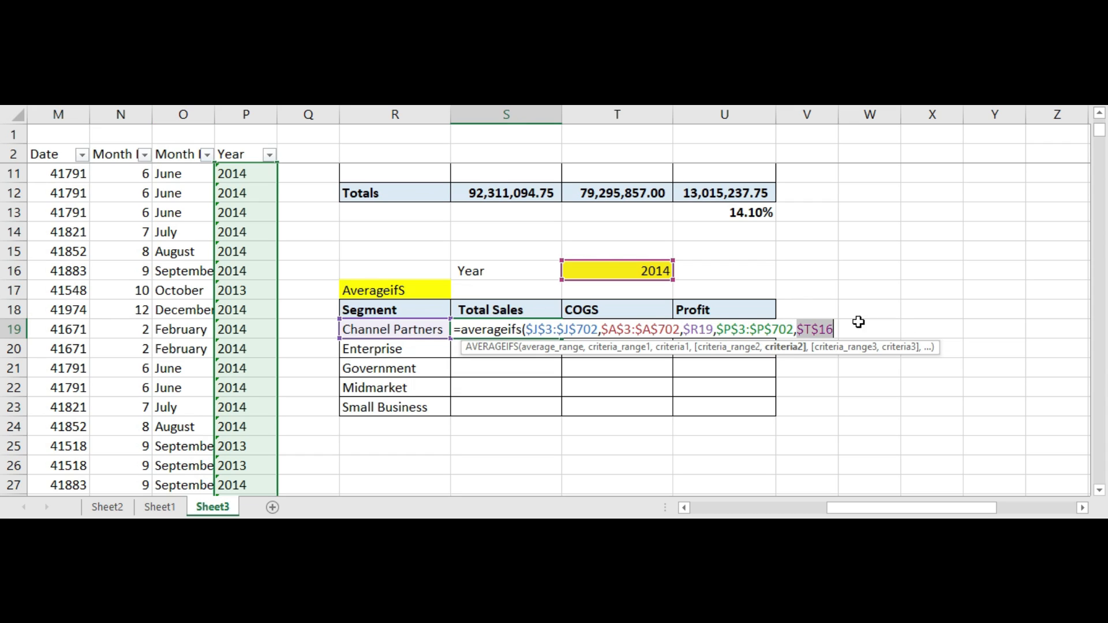
pyautogui.click(837, 322)
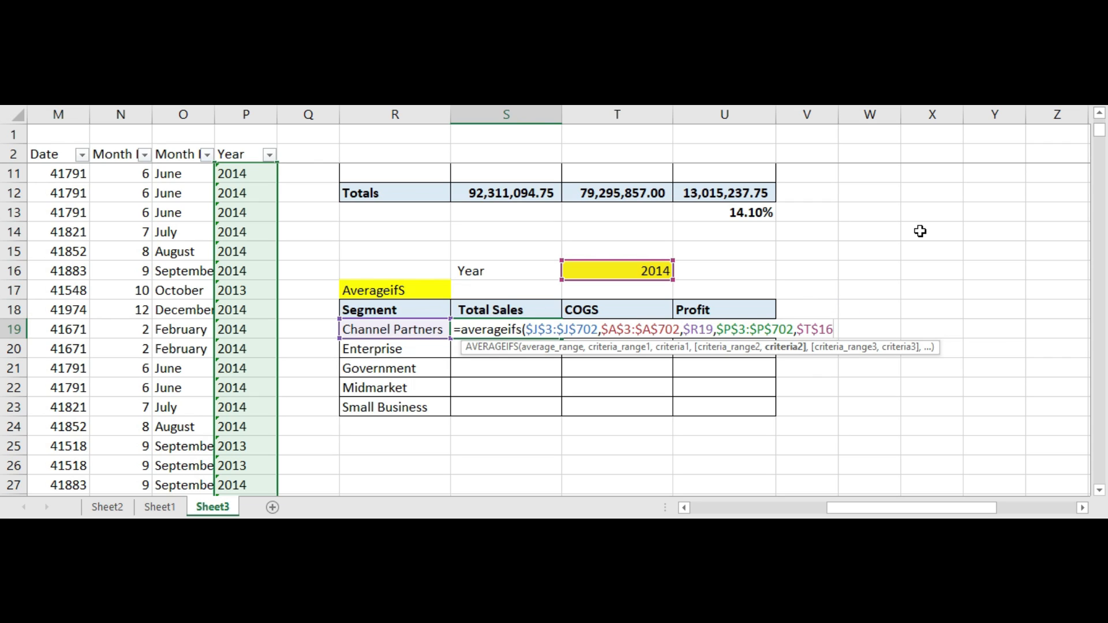
pyautogui.press('Return')
# Step: Copy the Channel Partners Total Sales formula down to the other four segments
pyautogui.press('Up')
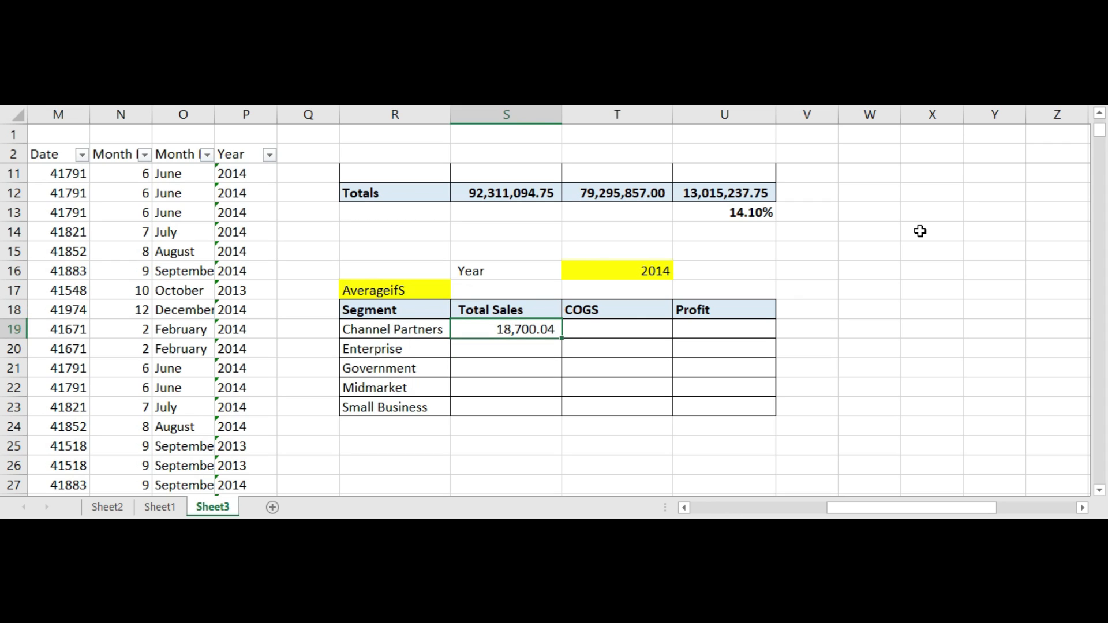
pyautogui.hotkey('ctrl', 'c')
pyautogui.press('Down')
pyautogui.hotkey('shift', 'Down')
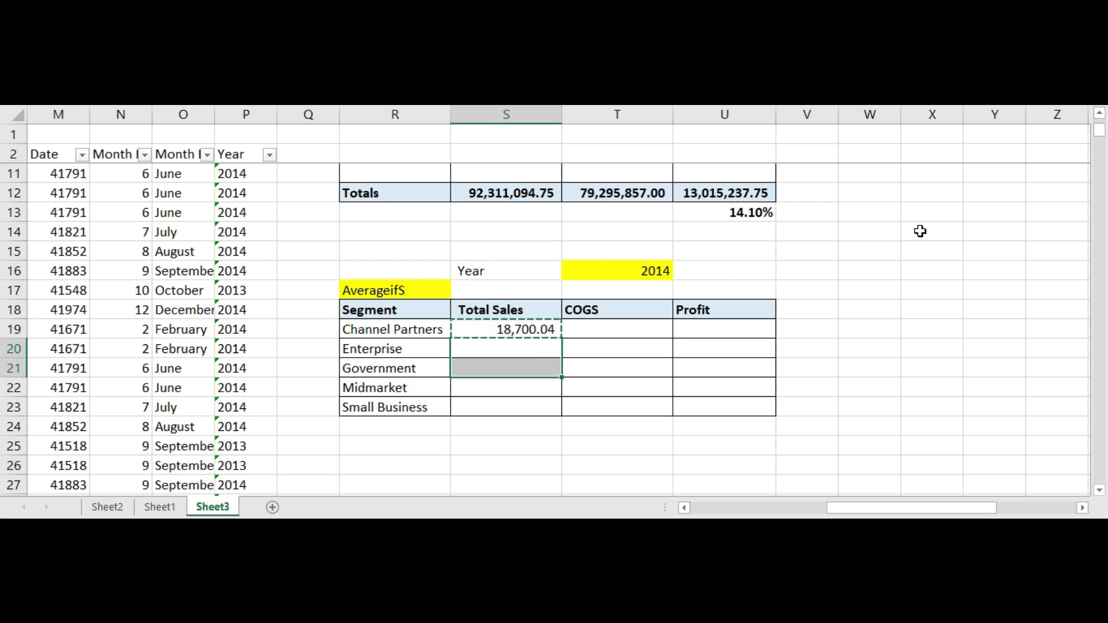
pyautogui.hotkey('shift', 'Up')
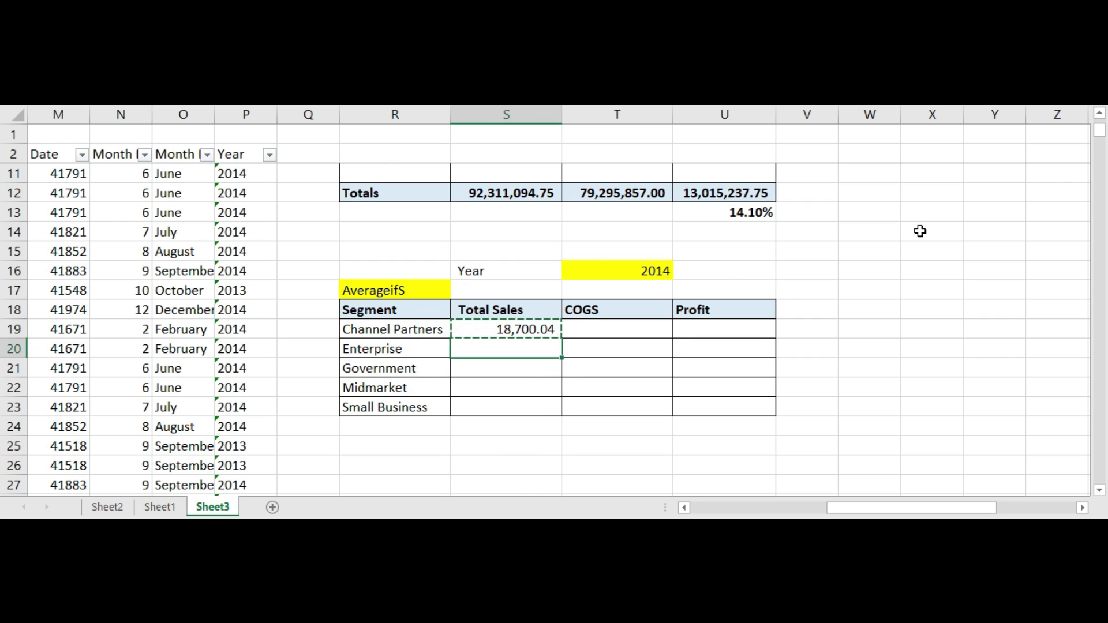
pyautogui.press('Left')
pyautogui.press('Down')
pyautogui.press('Up')
pyautogui.press('Right')
pyautogui.press('Down')
pyautogui.press('Up')
pyautogui.hotkey('shift', 'Up')
pyautogui.hotkey('shift', 'Down')
pyautogui.hotkey('shift', 'Down')
pyautogui.hotkey('shift', 'Down')
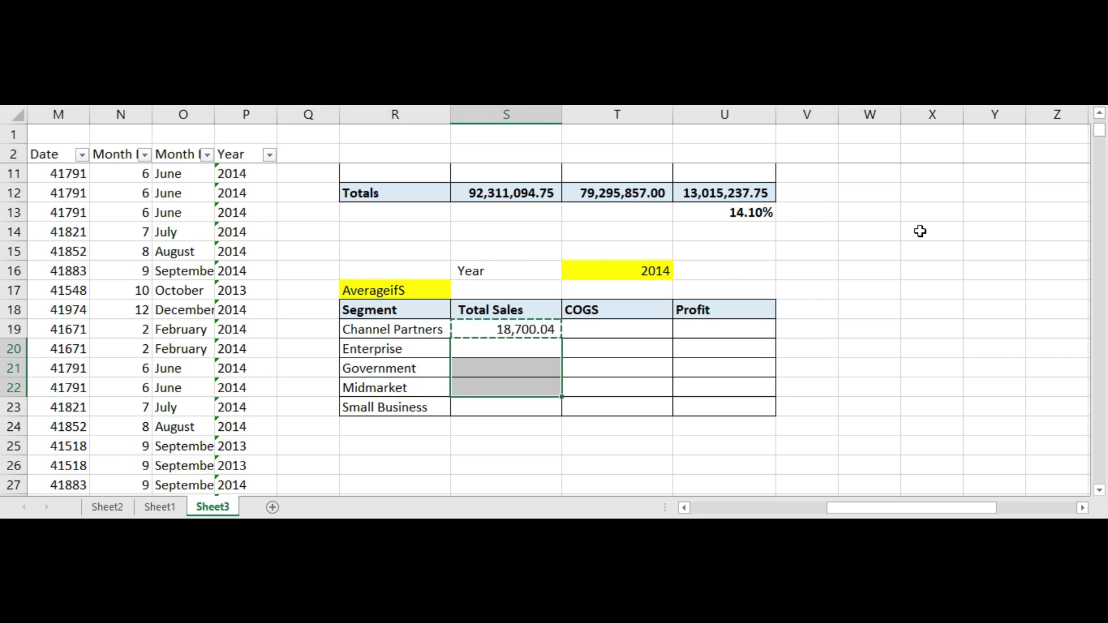
pyautogui.hotkey('shift', 'Down')
pyautogui.hotkey('ctrl', 'v')
pyautogui.press('Right')
pyautogui.press('Left')
pyautogui.press('Up')
pyautogui.press('Down')
pyautogui.press('Right')
pyautogui.press('Left')
pyautogui.press('Up')
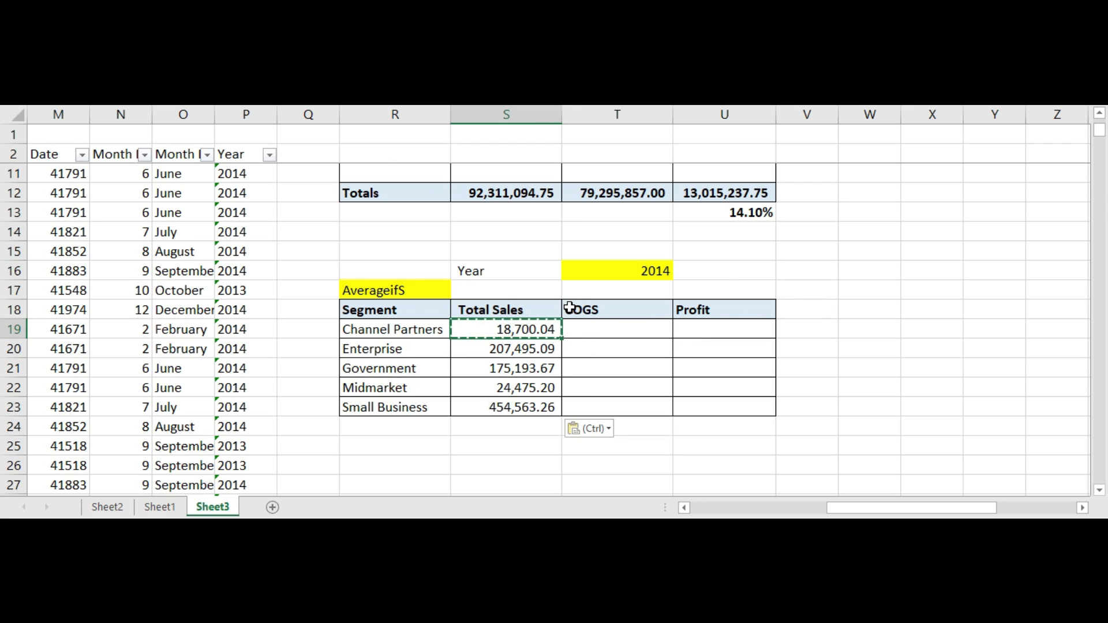
# Step: Switch the selected year to 2013 and back to 2014 to test the averages
pyautogui.click(527, 346)
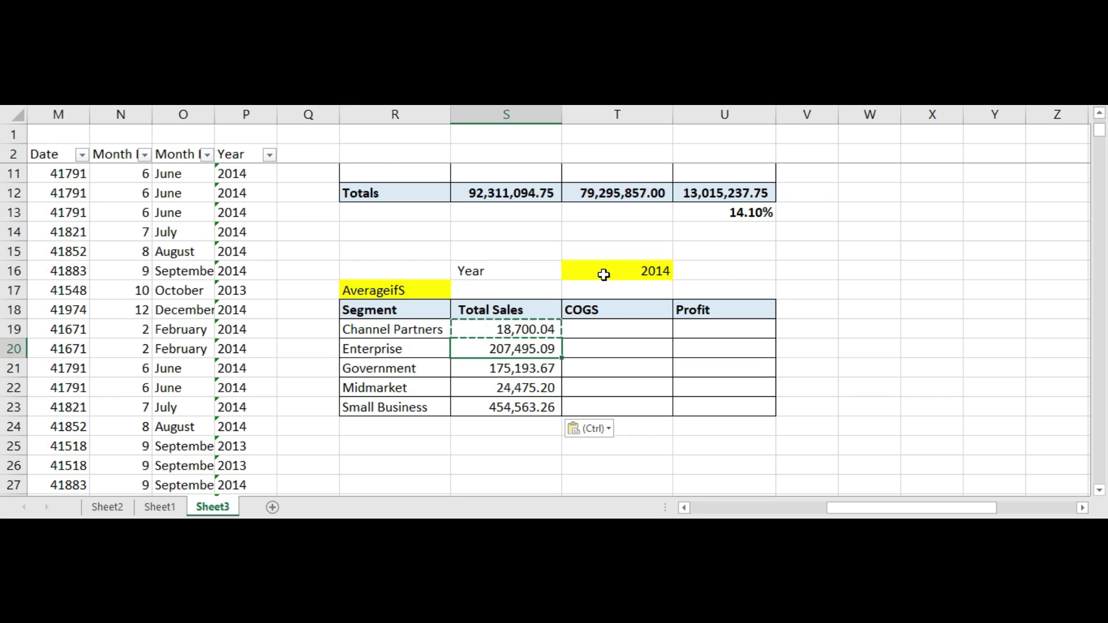
pyautogui.click(604, 275)
pyautogui.click(680, 273)
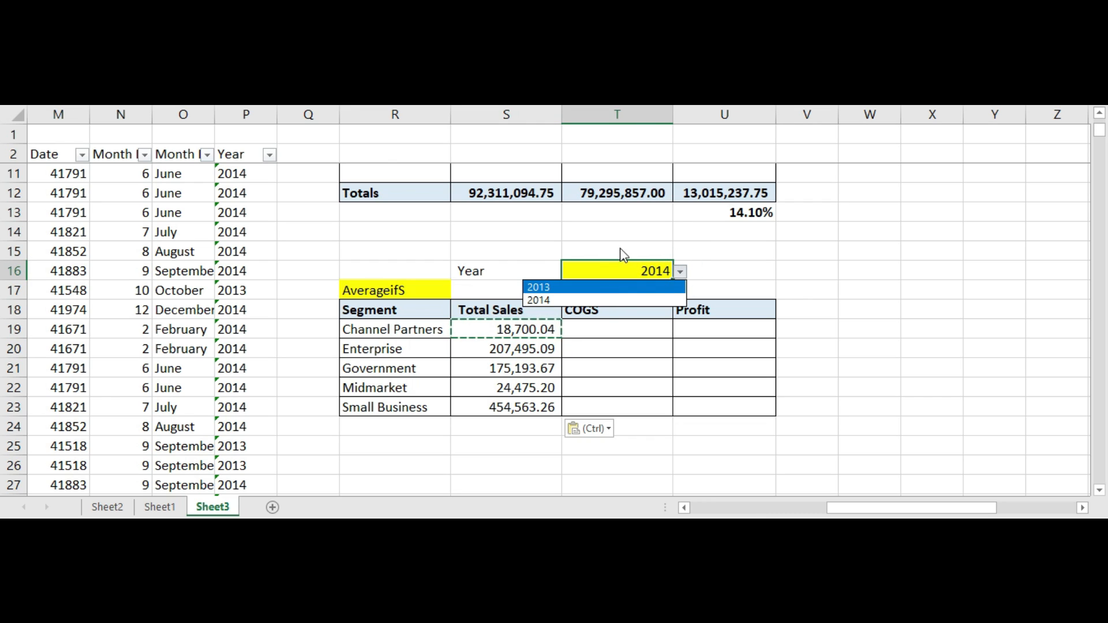
pyautogui.press('Escape')
pyautogui.click(680, 272)
pyautogui.click(548, 288)
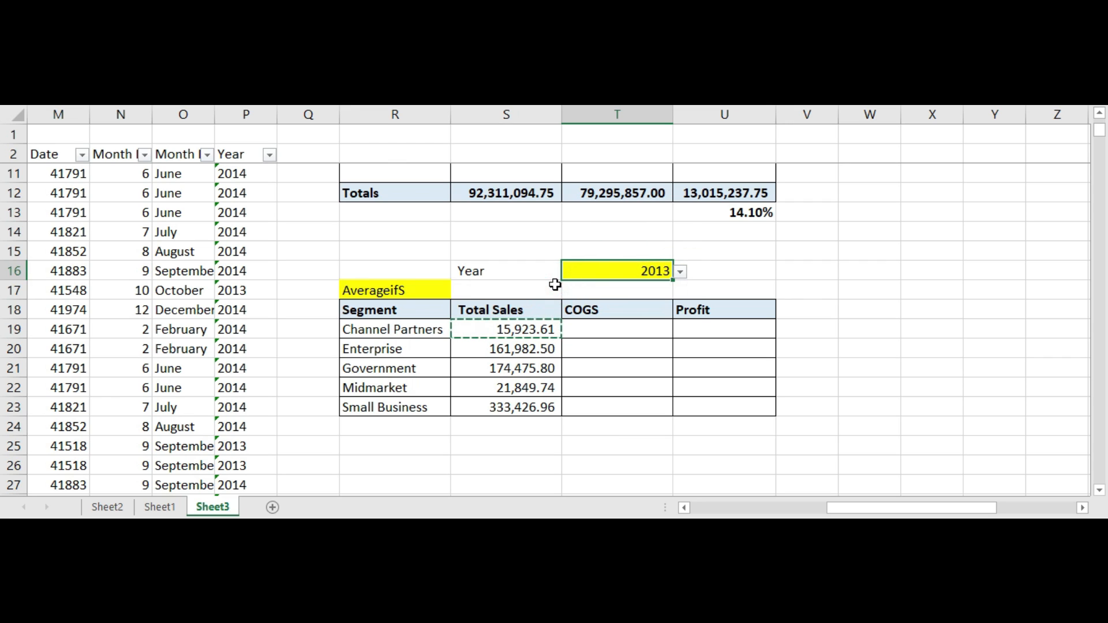
pyautogui.click(518, 381)
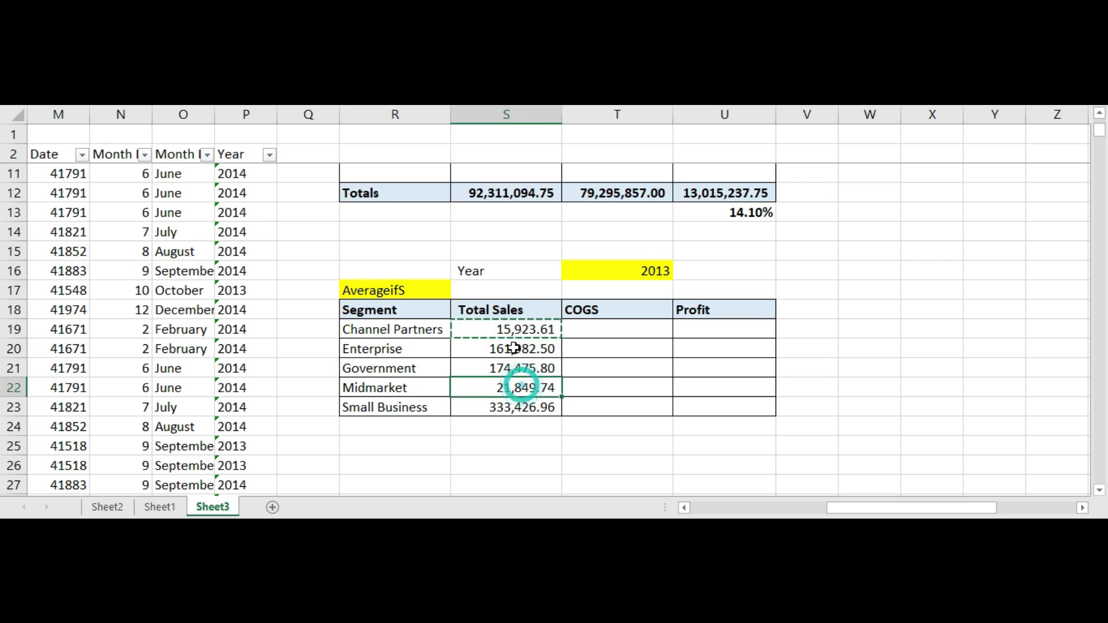
pyautogui.click(643, 273)
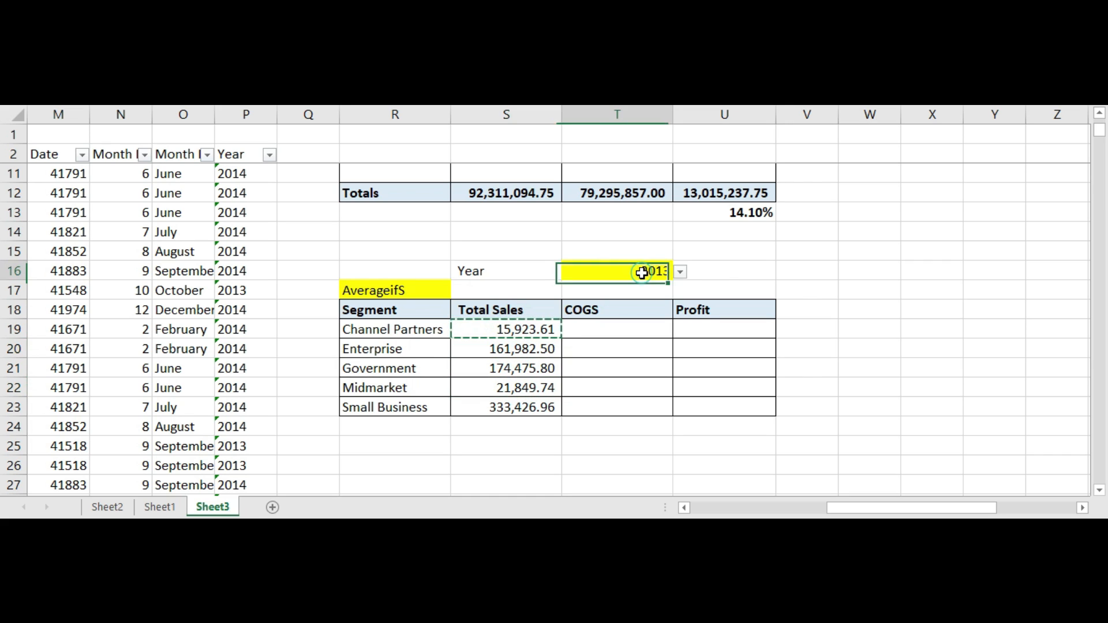
pyautogui.click(680, 272)
pyautogui.click(584, 299)
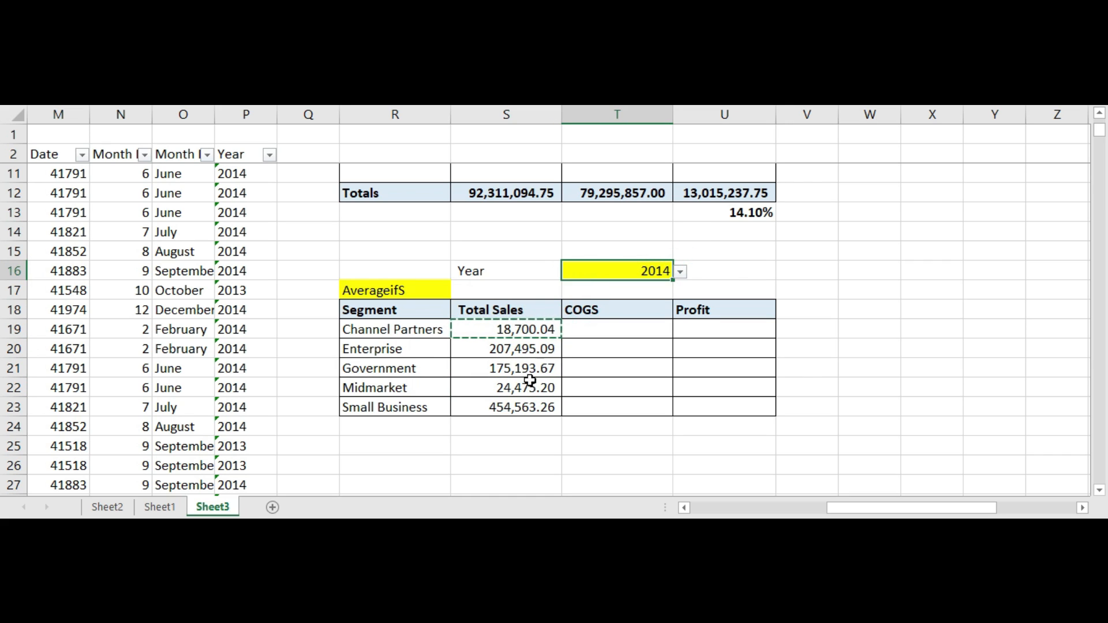
# Step: Set the selected year to 2013
pyautogui.click(529, 387)
pyautogui.click(649, 274)
pyautogui.click(682, 272)
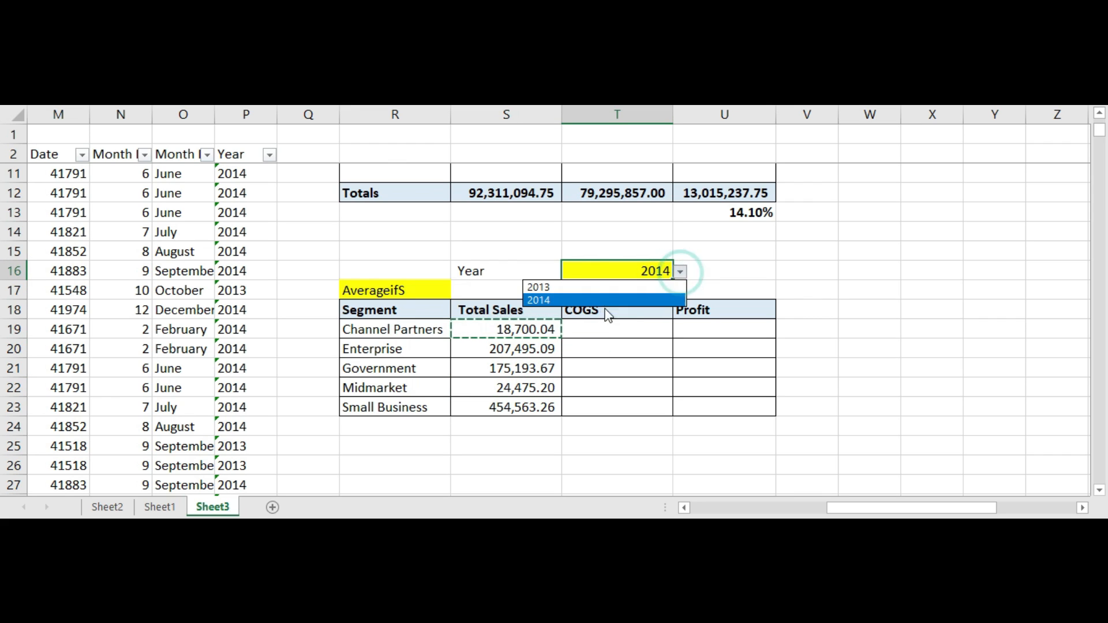
pyautogui.click(601, 288)
pyautogui.click(537, 357)
pyautogui.click(565, 337)
pyautogui.click(522, 355)
pyautogui.click(613, 311)
pyautogui.click(566, 369)
pyautogui.click(548, 340)
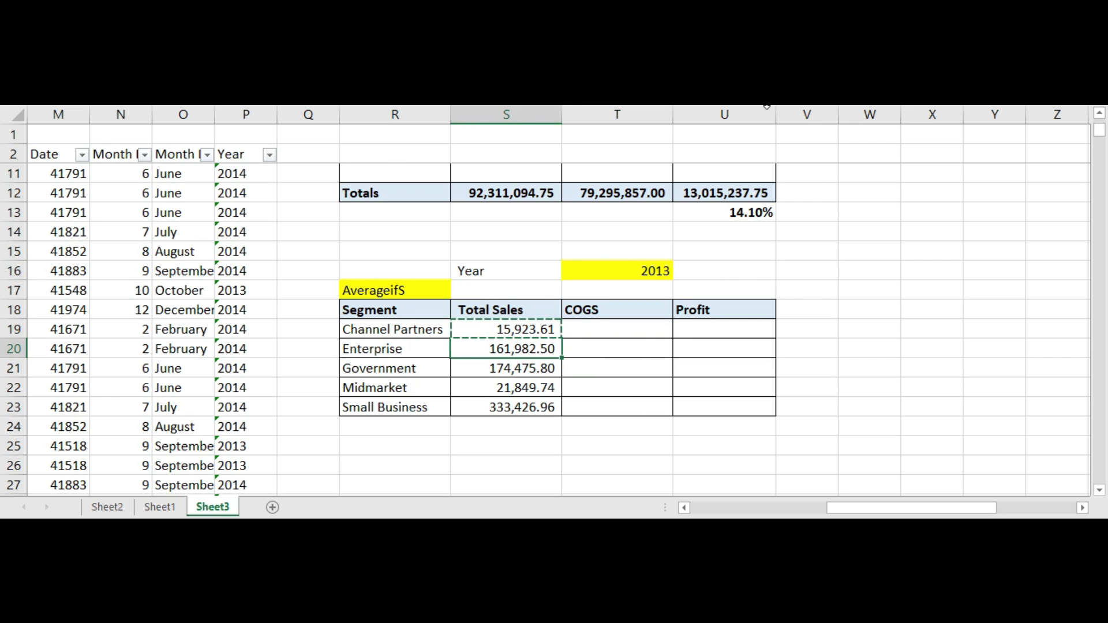
# Step: Paste the average sales formula into the Channel Partners COGS cell
pyautogui.press('Up')
pyautogui.press('Right')
pyautogui.press('Down')
pyautogui.press('Left')
pyautogui.press('Up')
pyautogui.press('Right')
pyautogui.press('Down')
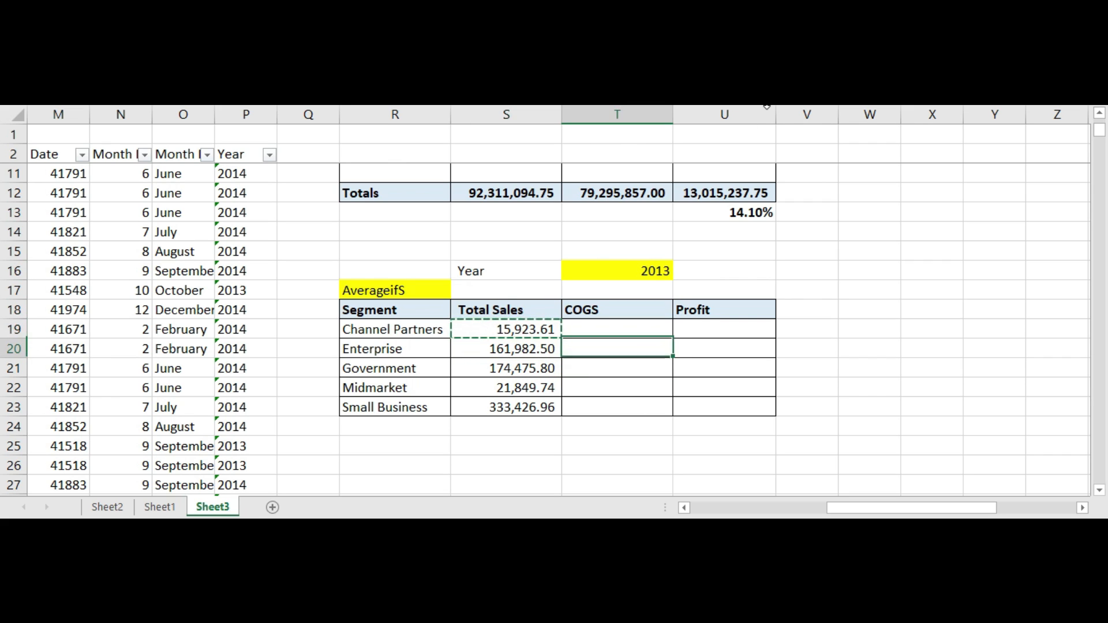
pyautogui.press('Left')
pyautogui.press('Up')
pyautogui.press('Right')
pyautogui.press('Down')
pyautogui.press('Left')
pyautogui.press('Up')
pyautogui.press('Up')
pyautogui.press('Right')
pyautogui.press('Down')
pyautogui.press('Up')
pyautogui.press('Right')
pyautogui.press('Down')
pyautogui.press('Left')
pyautogui.press('Up')
pyautogui.press('Right')
pyautogui.press('Down')
pyautogui.press('Left')
pyautogui.press('Up')
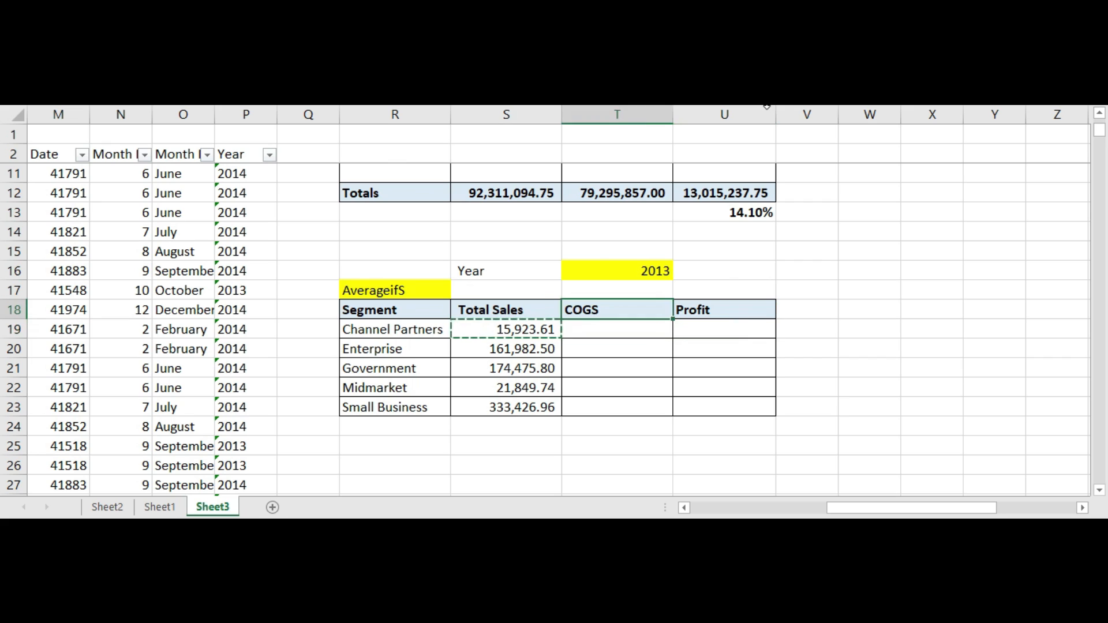
pyautogui.press('Left')
pyautogui.press('Down')
pyautogui.press('Right')
pyautogui.write('15,923.61')
pyautogui.press('Down')
# Step: Review the pasted COGS formula and the Sales, COGS and Profit data columns
pyautogui.press('Up')
pyautogui.press('F2')
pyautogui.press('Return')
pyautogui.press('Up')
pyautogui.press('F2')
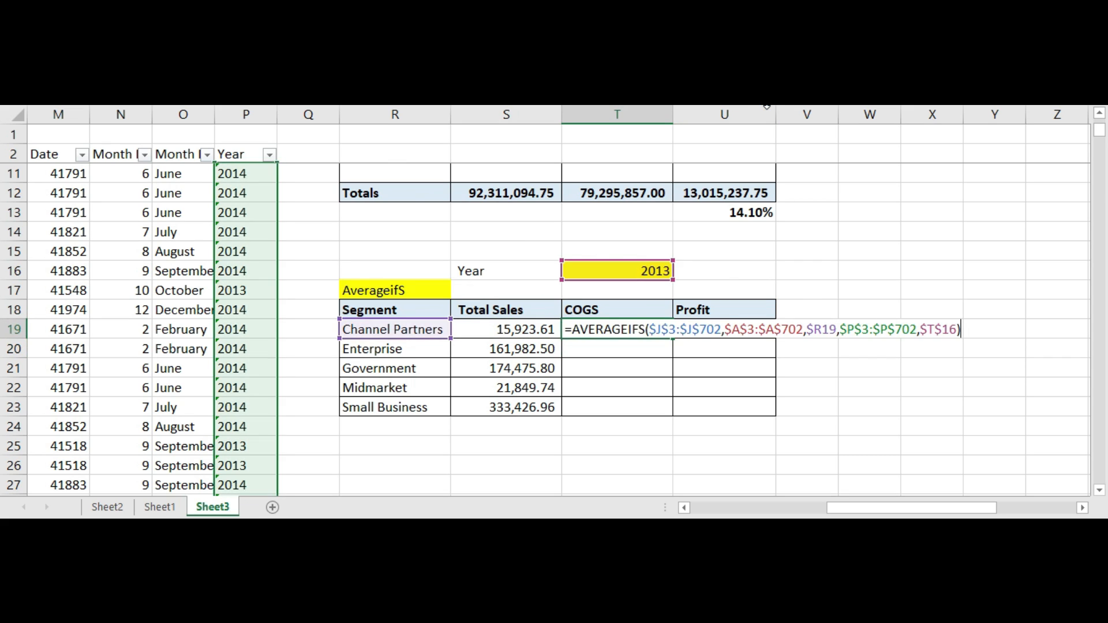
pyautogui.press('Return')
pyautogui.press('Down')
pyautogui.press('Up')
pyautogui.press('Up')
pyautogui.press('F2')
pyautogui.press('Return')
pyautogui.press('Up')
pyautogui.press('Left')
pyautogui.press('Left')
pyautogui.press('Right')
pyautogui.press('Left')
pyautogui.press('Left')
pyautogui.press('Left')
pyautogui.press('Left')
pyautogui.press('Left')
pyautogui.press('Left')
pyautogui.press('Left')
pyautogui.press('Left')
pyautogui.press('Left')
pyautogui.press('Left')
pyautogui.press('Left')
pyautogui.press('Left')
pyautogui.press('Left')
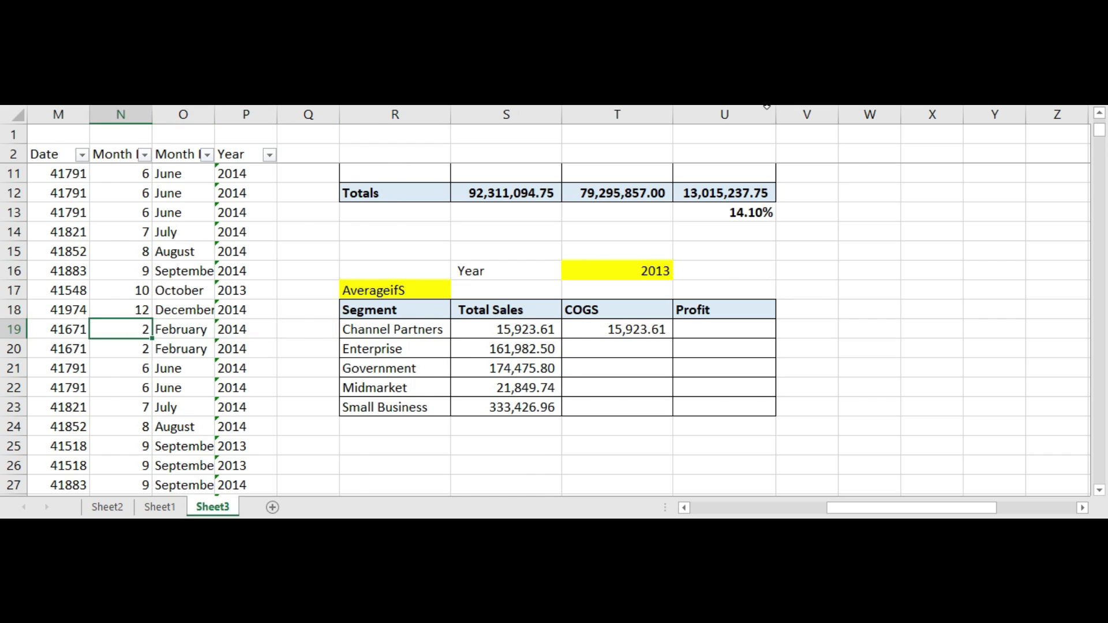
pyautogui.press('Right')
pyautogui.press('Right')
pyautogui.press('Right')
pyautogui.press('Right')
pyautogui.press('Up')
pyautogui.press('Up')
pyautogui.press('Up')
pyautogui.press('Up')
pyautogui.press('Up')
pyautogui.press('Up')
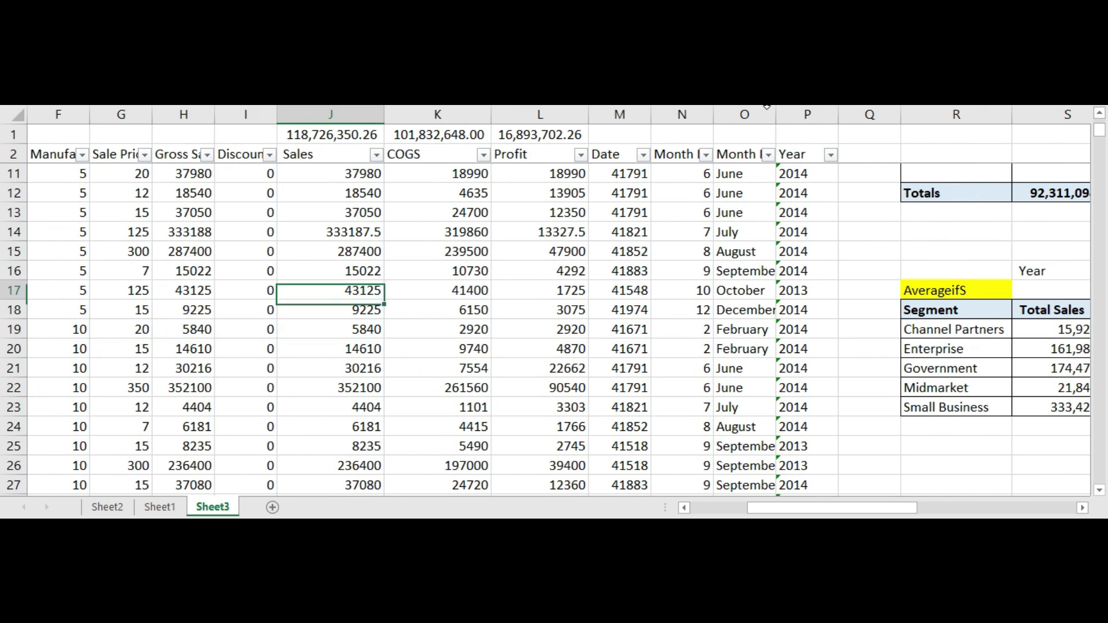
pyautogui.press('Down')
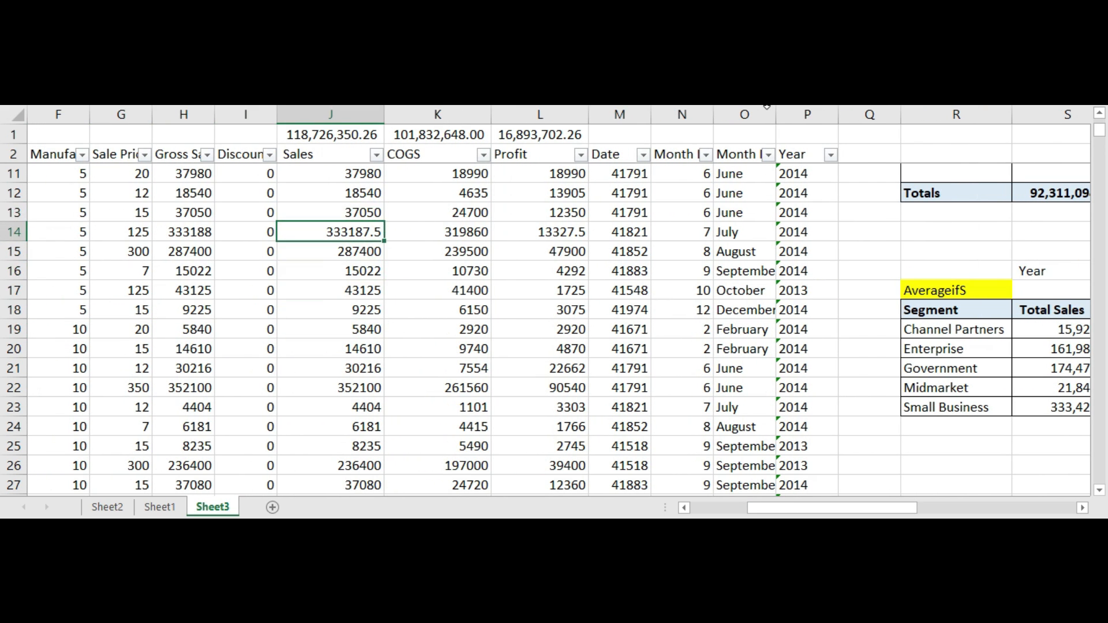
pyautogui.press('Down')
pyautogui.press('Down')
pyautogui.press('Right')
pyautogui.press('Right')
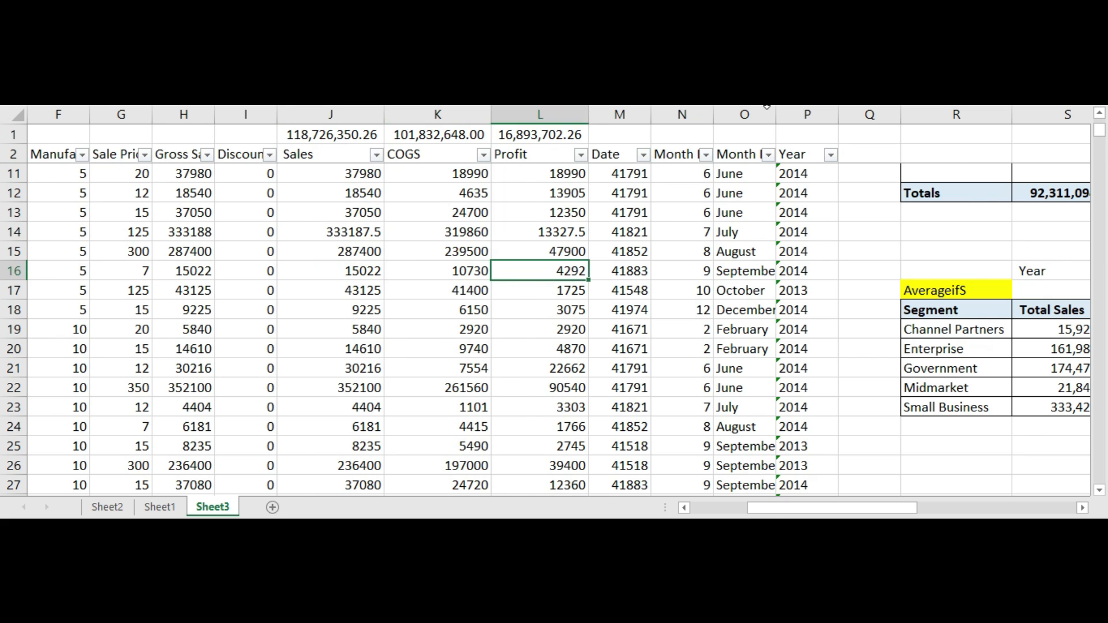
pyautogui.press('Right')
pyautogui.press('Right')
pyautogui.press('Right')
pyautogui.press('Right')
pyautogui.press('Right')
pyautogui.press('Right')
pyautogui.press('Right')
pyautogui.press('Right')
pyautogui.press('Right')
pyautogui.press('Right')
pyautogui.press('Down')
pyautogui.press('Down')
pyautogui.press('Left')
pyautogui.press('Left')
pyautogui.press('Left')
pyautogui.press('Down')
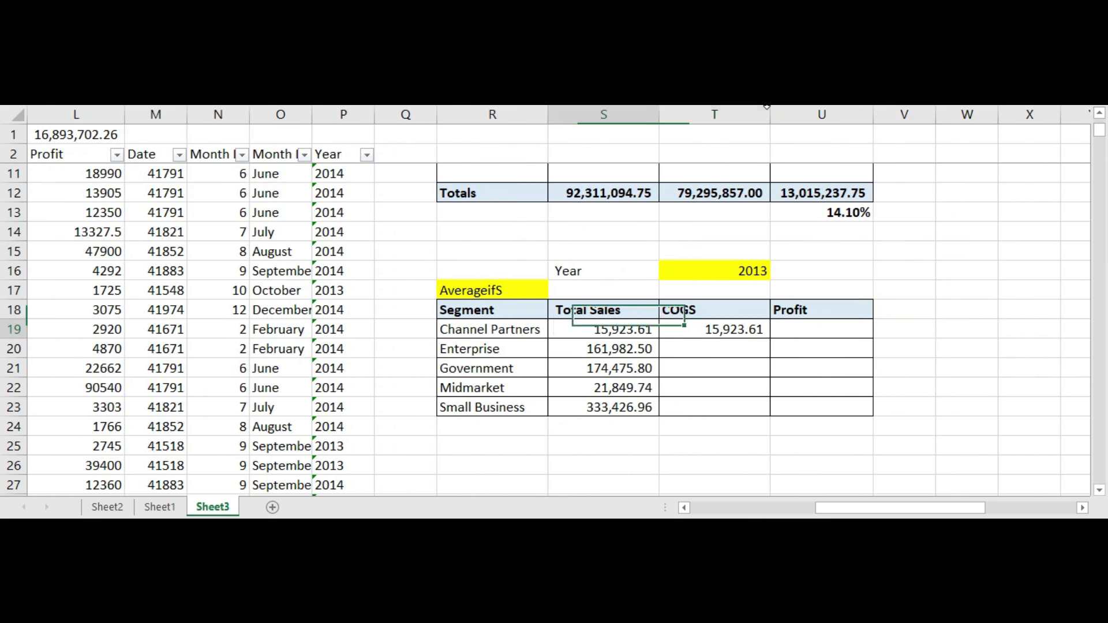
# Step: Change the COGS formula's average range to the COGS column, $k$3:$k$702
pyautogui.press('Right')
pyautogui.press('F2')
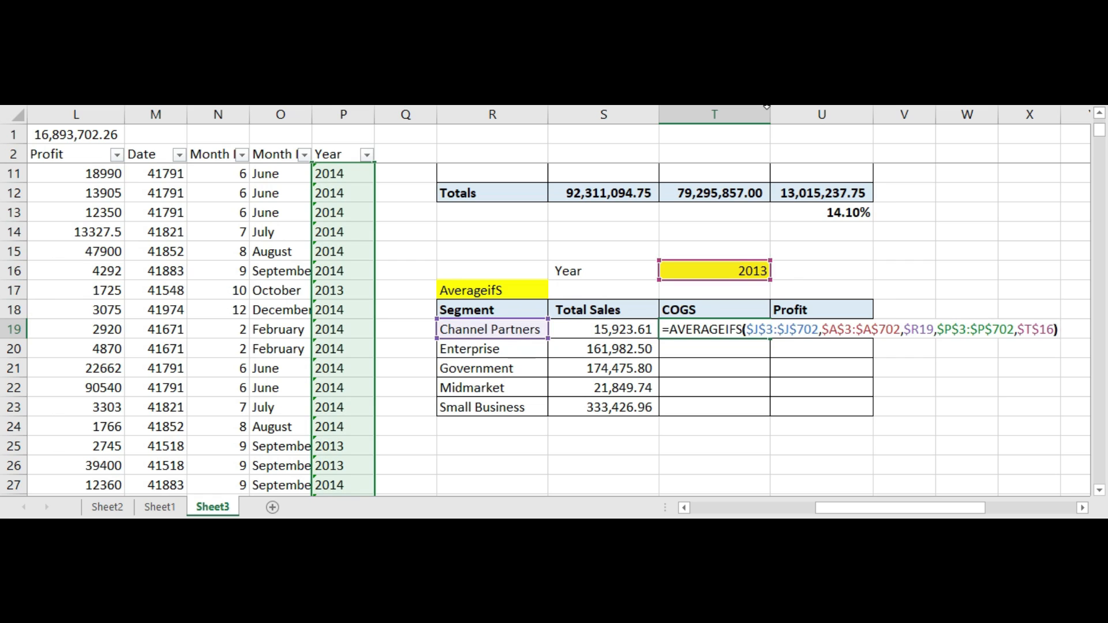
pyautogui.press('Left')
pyautogui.press('Left')
pyautogui.press('Left')
pyautogui.press('Left')
pyautogui.press('Left')
pyautogui.press('Left')
pyautogui.press('Left')
pyautogui.press('Left')
pyautogui.press('Left')
pyautogui.press('Left')
pyautogui.press('Left')
pyautogui.press('Left')
pyautogui.press('Left')
pyautogui.press('Left')
pyautogui.press('Left')
pyautogui.press('Left')
pyautogui.press('Left')
pyautogui.press('Left')
pyautogui.press('Left')
pyautogui.press('Left')
pyautogui.press('Left')
pyautogui.press('Left')
pyautogui.press('Left')
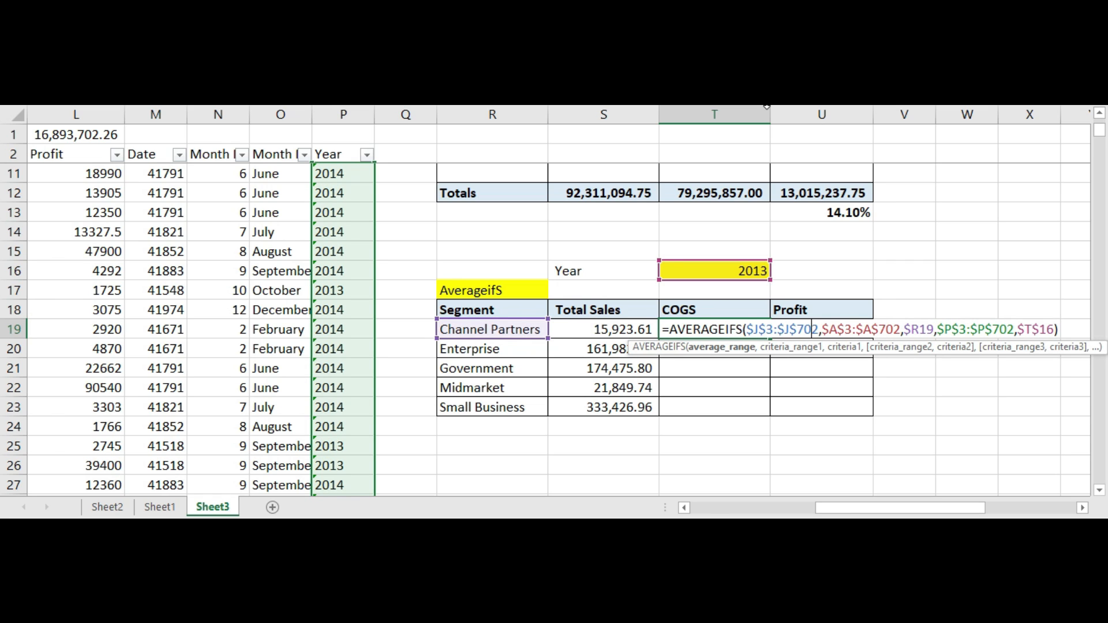
pyautogui.hotkey('shift', 'Left')
pyautogui.hotkey('shift', 'Left')
pyautogui.hotkey('shift', 'Left')
pyautogui.hotkey('shift', 'Left')
pyautogui.hotkey('shift', 'Left')
pyautogui.hotkey('shift', 'Left')
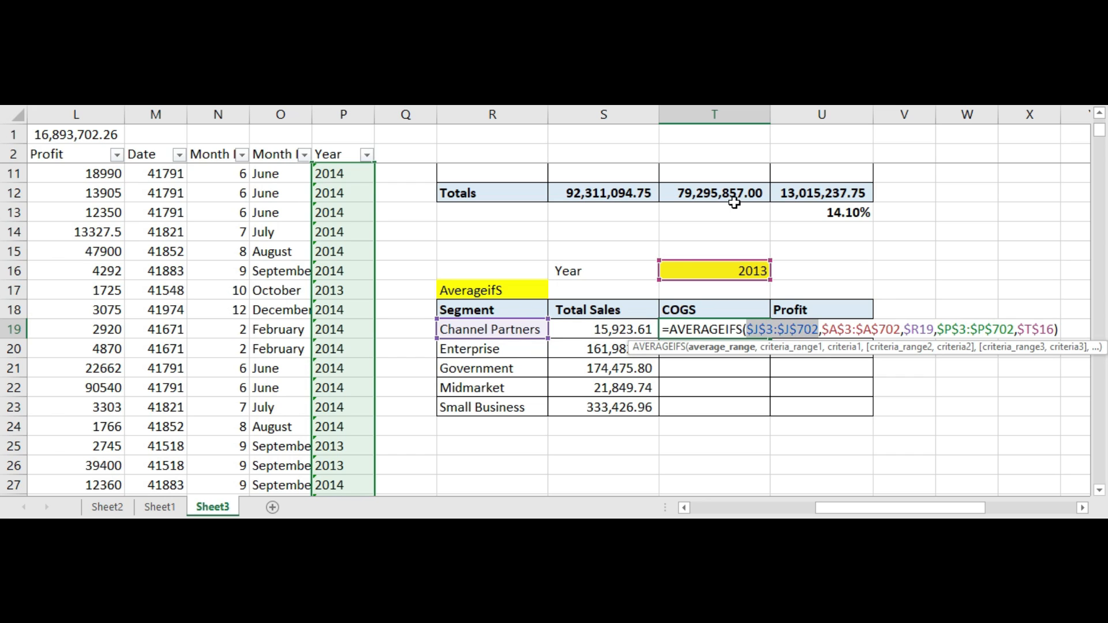
pyautogui.press('Left')
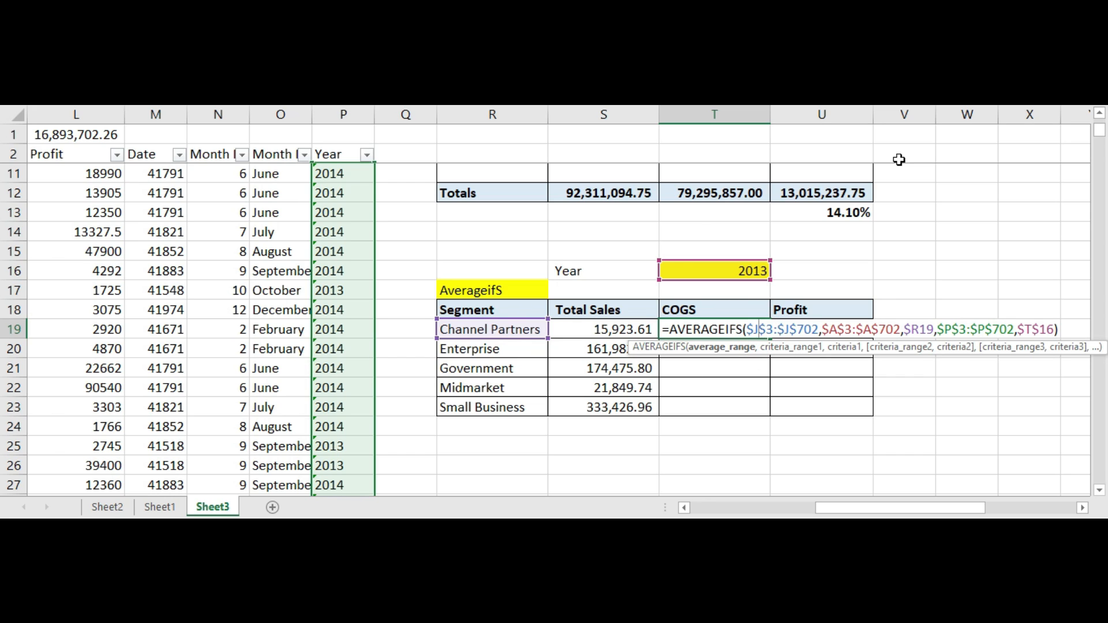
pyautogui.press('BackSpace')
pyautogui.write('k')
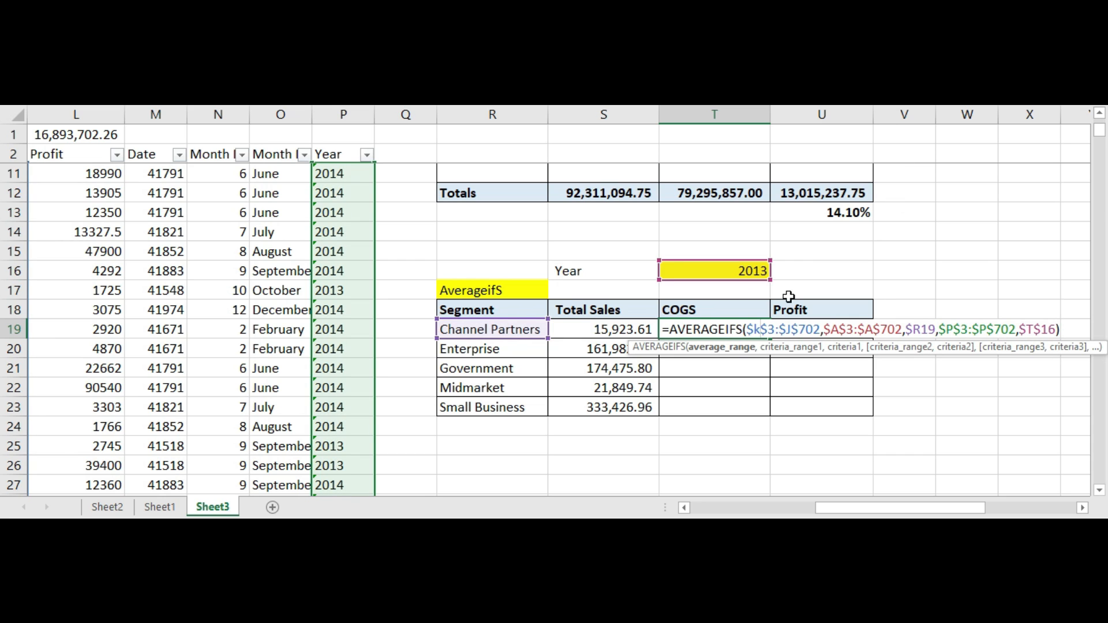
pyautogui.click(793, 329)
pyautogui.press('BackSpace')
pyautogui.write('k')
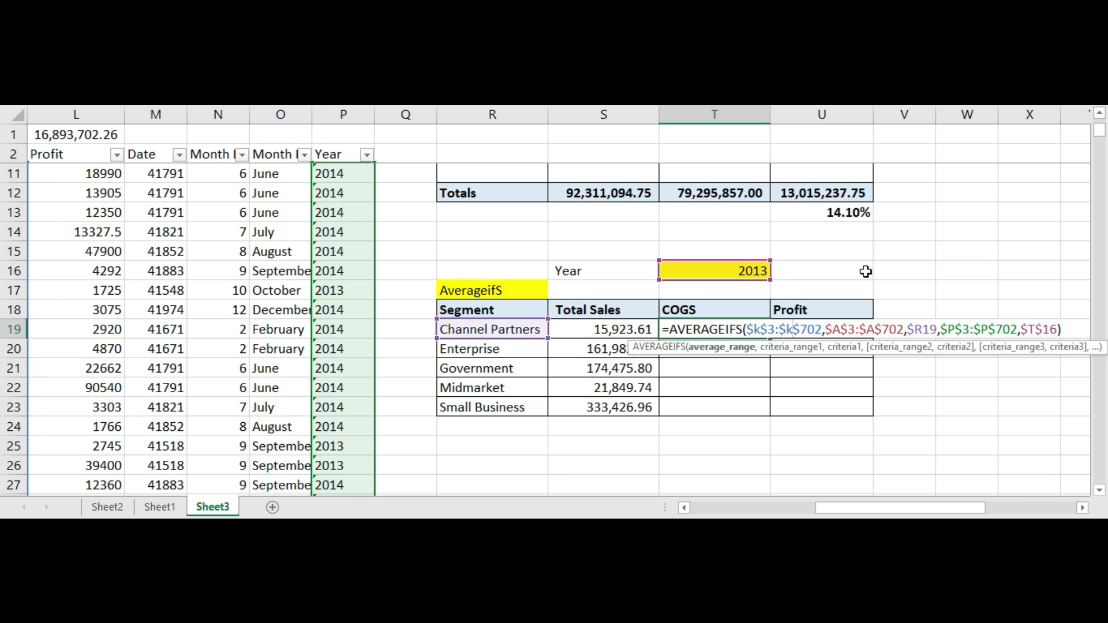
pyautogui.press('Return')
# Step: Copy the Channel Partners COGS formula down to the other four segments
pyautogui.press('Up')
pyautogui.hotkey('ctrl', 'c')
pyautogui.press('Down')
pyautogui.hotkey('shift', 'Down')
pyautogui.hotkey('shift', 'Down')
pyautogui.hotkey('shift', 'Down')
pyautogui.hotkey('ctrl', 'v')
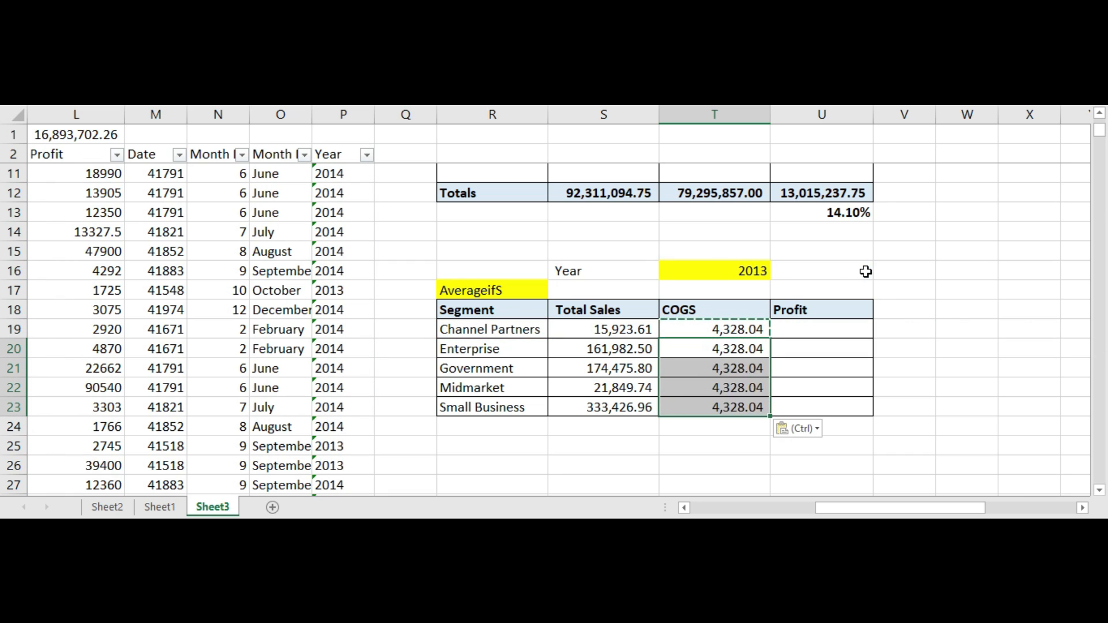
pyautogui.press('Up')
pyautogui.press('Right')
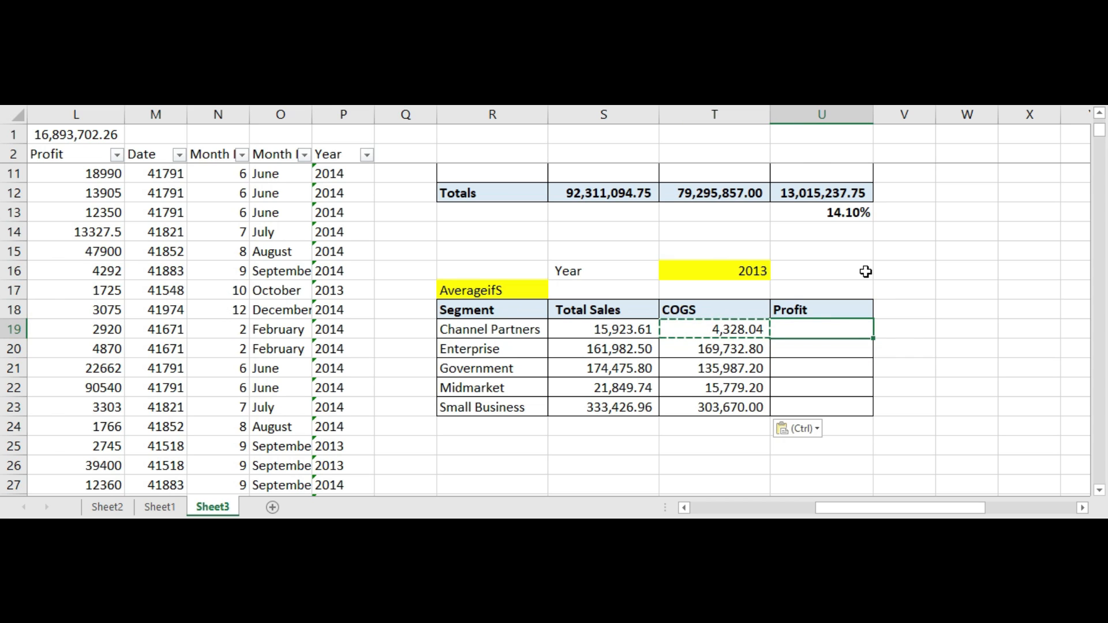
# Step: Paste the average formula into the Channel Partners Profit cell and change its average range to the Profit column, $L$3:$L$702
pyautogui.hotkey('ctrl', 'v')
pyautogui.press('F2')
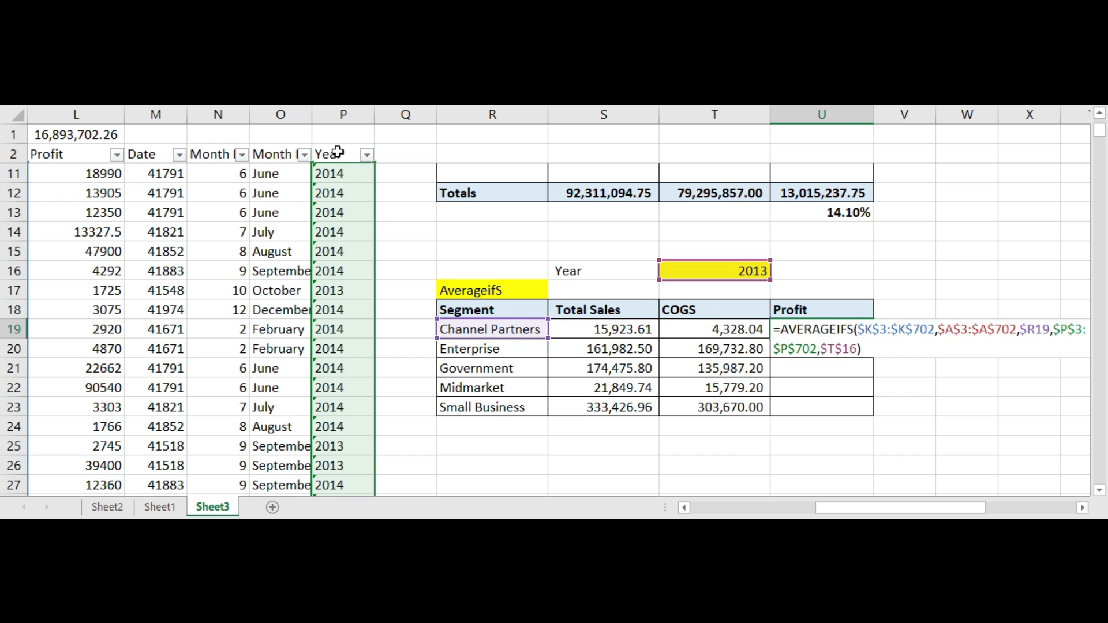
pyautogui.moveTo(862, 508)
pyautogui.mouseDown()
pyautogui.moveTo(843, 512)
pyautogui.moveTo(879, 512)
pyautogui.mouseUp()
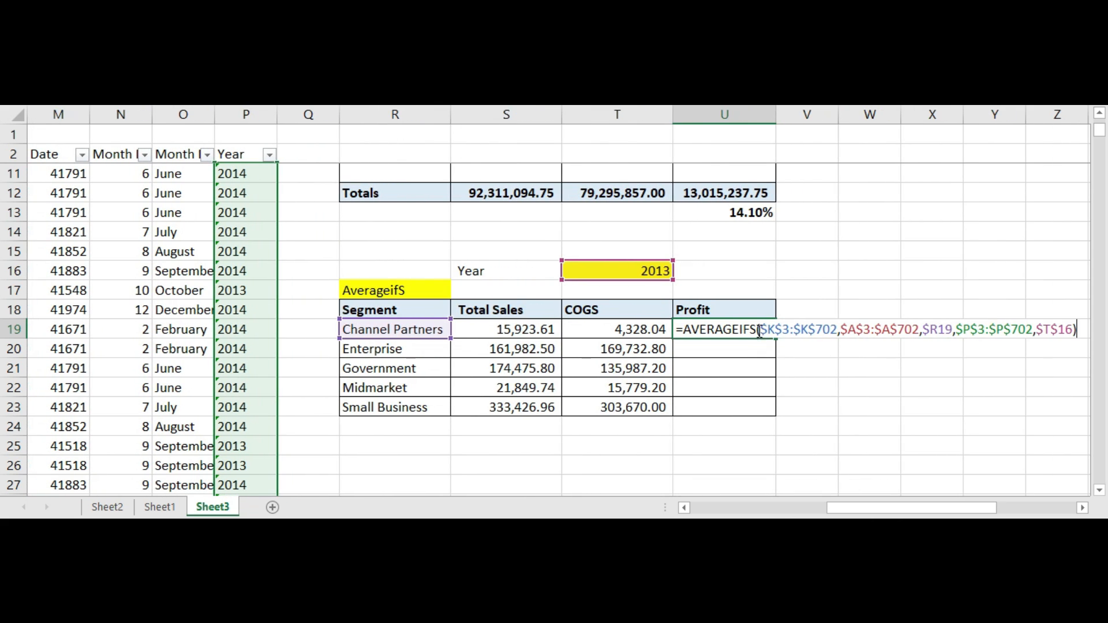
pyautogui.click(822, 330)
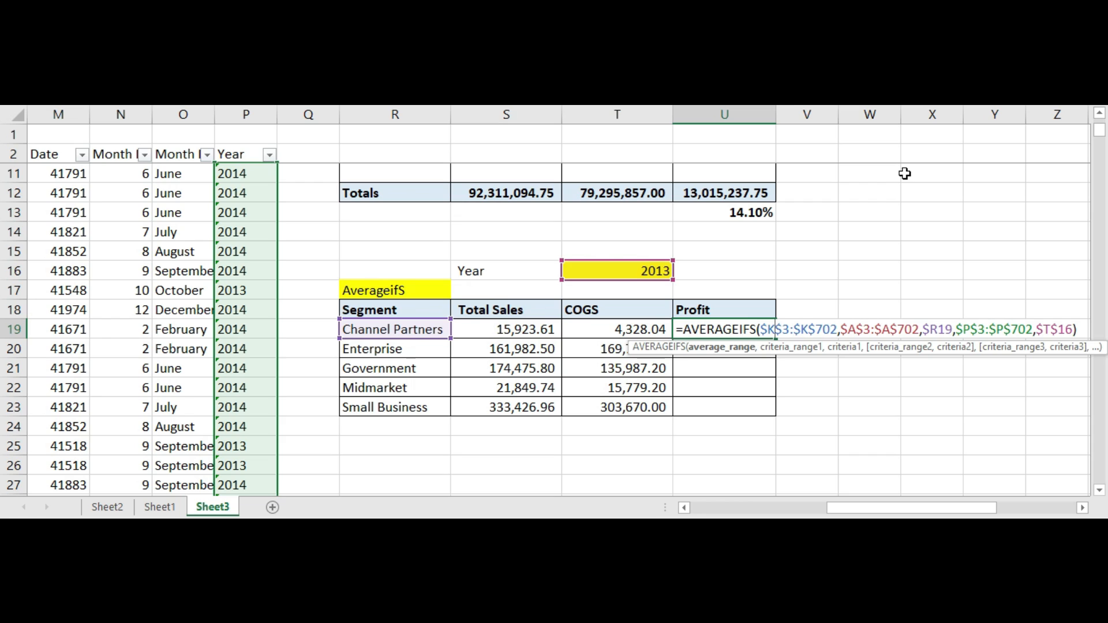
pyautogui.press('BackSpace')
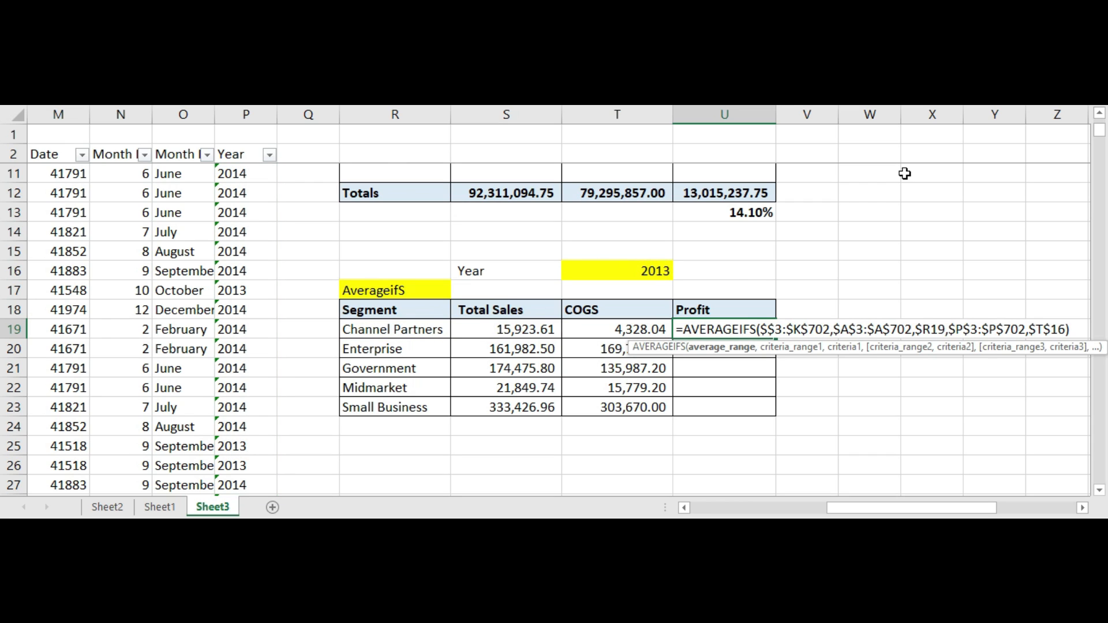
pyautogui.write('L')
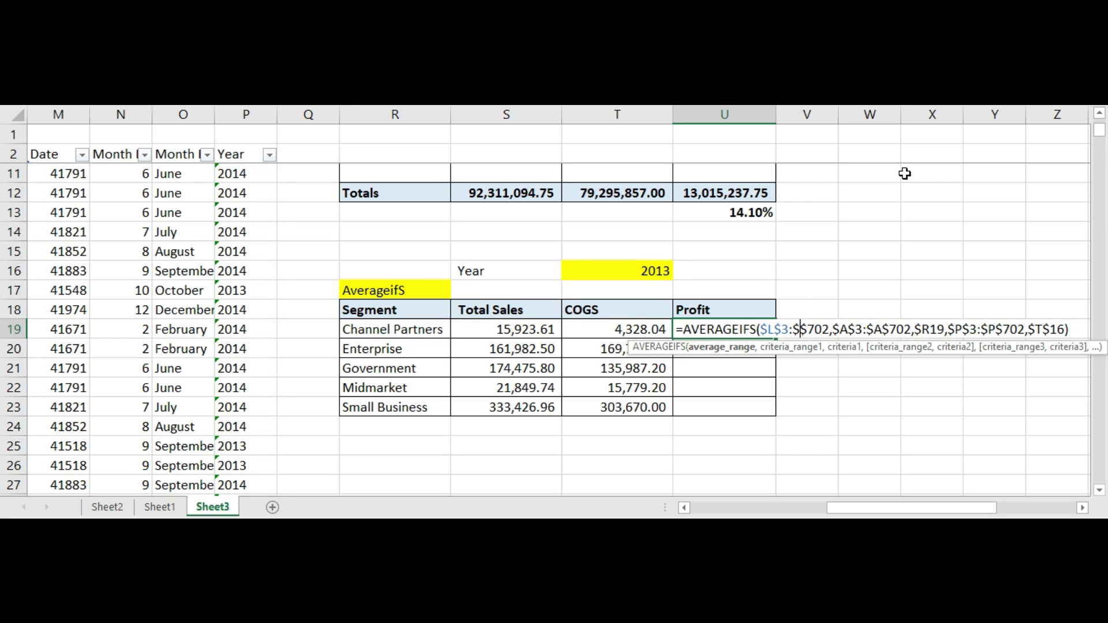
pyautogui.press('Return')
# Step: Copy the Channel Partners Profit formula down to the other four segments
pyautogui.press('Up')
pyautogui.hotkey('ctrl', 'c')
pyautogui.hotkey('shift', 'Down')
pyautogui.hotkey('shift', 'Down')
pyautogui.hotkey('shift', 'Down')
pyautogui.hotkey('shift', 'Down')
pyautogui.hotkey('ctrl', 'v')
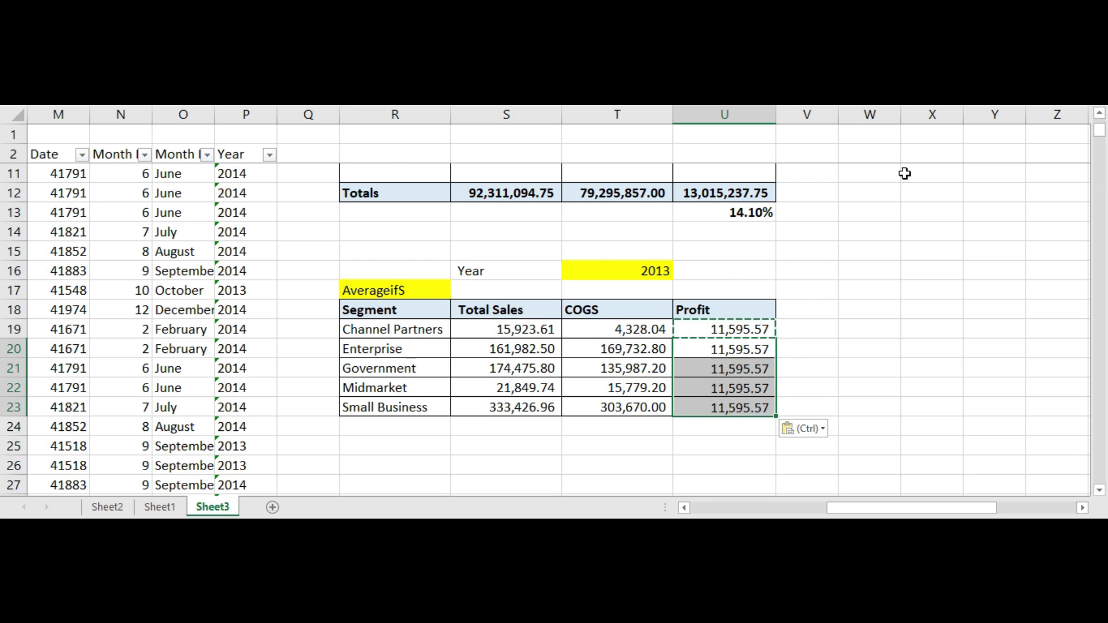
# Step: Review the average Total Sales, COGS and Profit results for each segment row
pyautogui.press('Left')
pyautogui.press('Left')
pyautogui.press('Up')
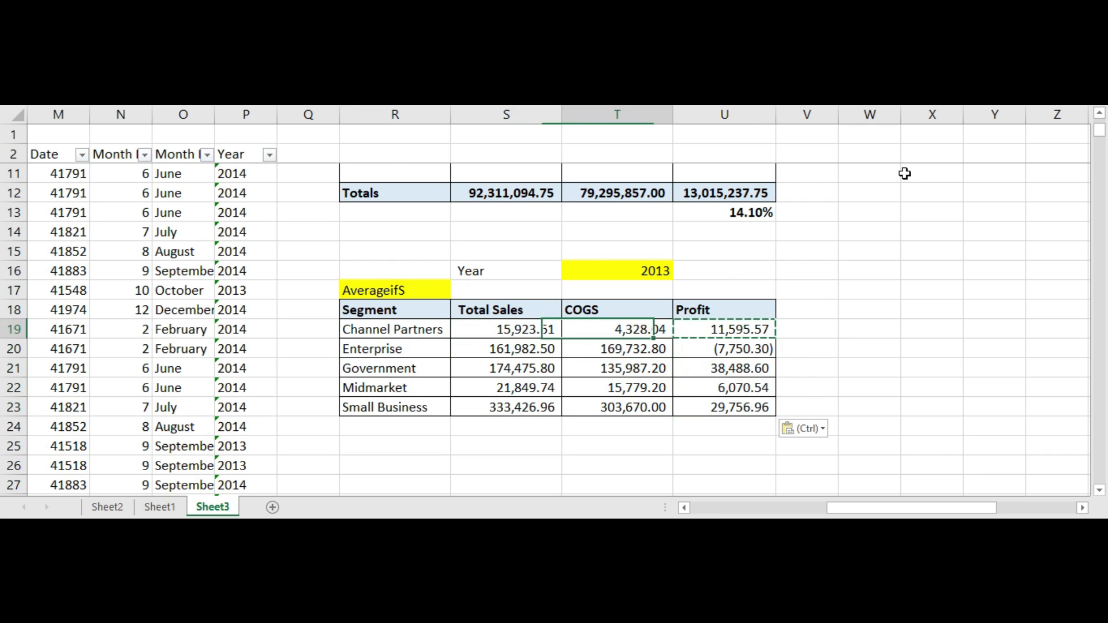
pyautogui.press('Right')
pyautogui.press('Right')
pyautogui.press('Right')
pyautogui.press('Down')
pyautogui.press('Left')
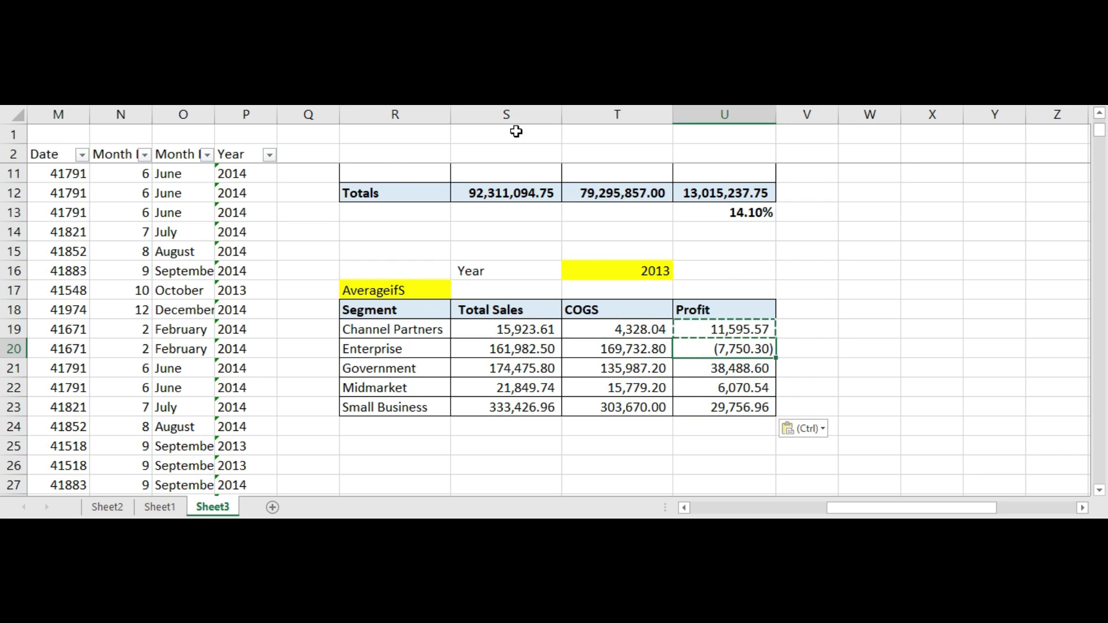
pyautogui.moveTo(750, 348); pyautogui.dragTo(745, 407)
pyautogui.click(743, 339)
pyautogui.click(738, 404)
pyautogui.click(733, 356)
pyautogui.click(735, 389)
pyautogui.moveTo(416, 349); pyautogui.dragTo(757, 354)
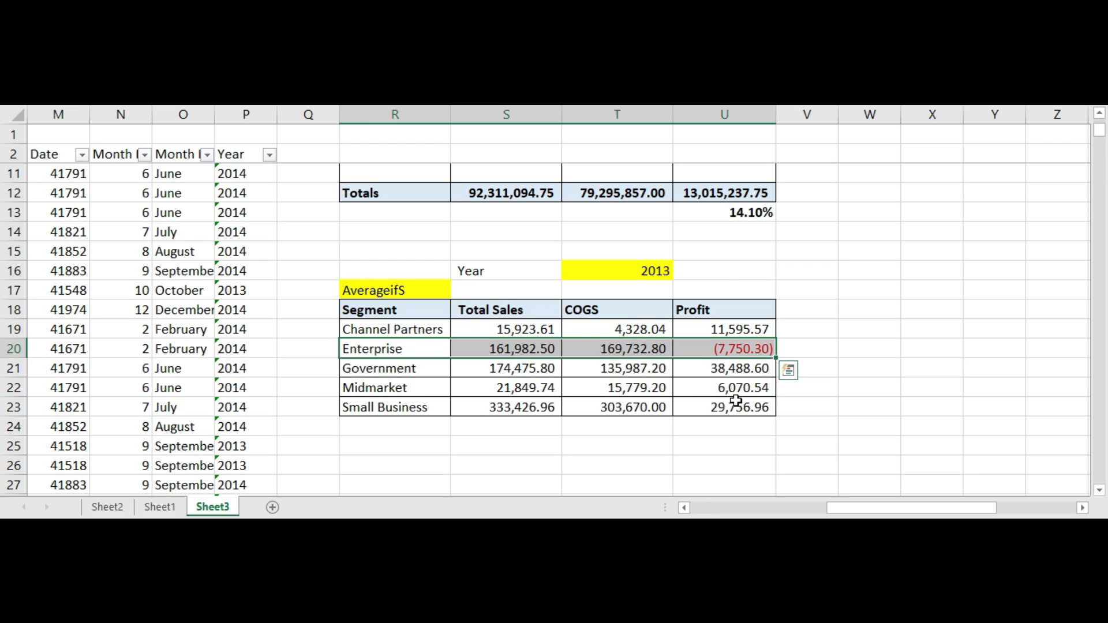
pyautogui.click(722, 423)
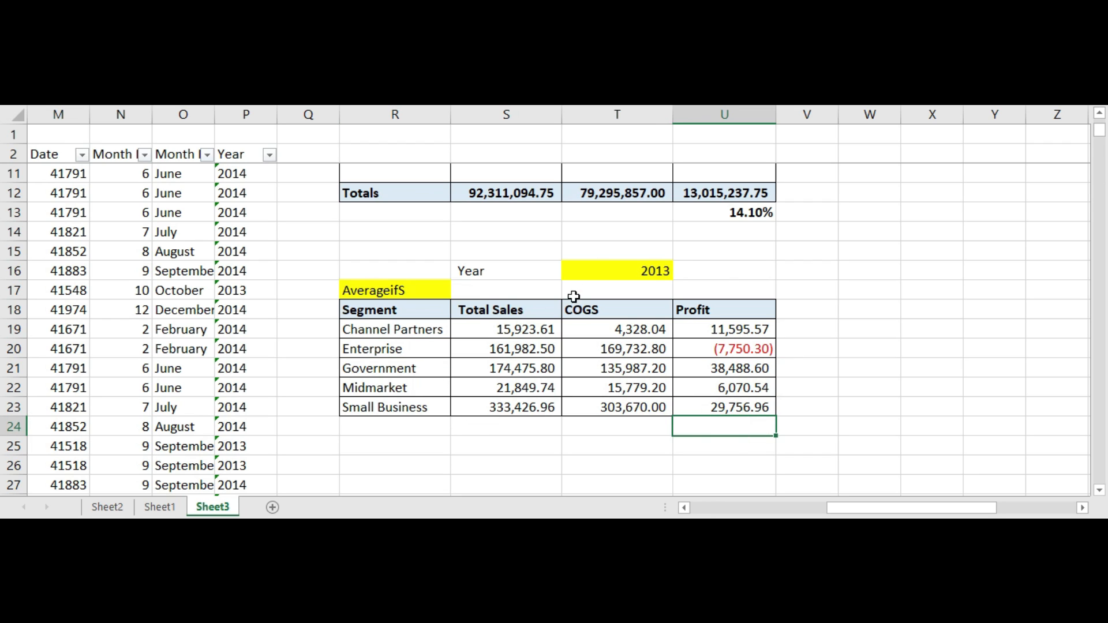
# Step: Select 2014 in the Year cell's dropdown to recalculate the segment averages
pyautogui.click(600, 269)
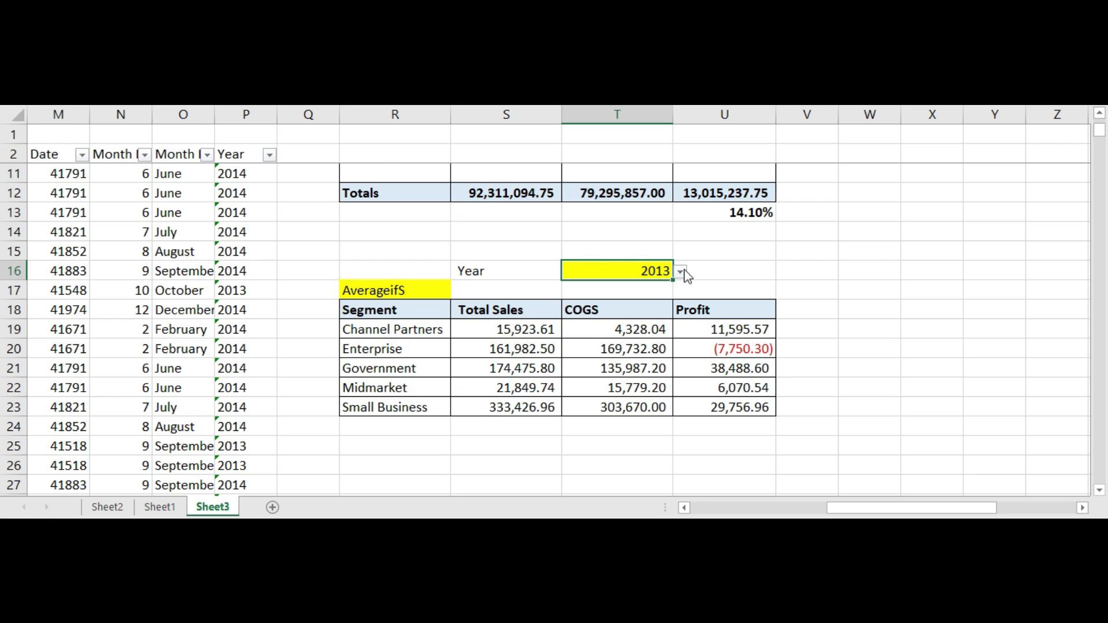
pyautogui.moveTo(524, 320); pyautogui.dragTo(725, 408)
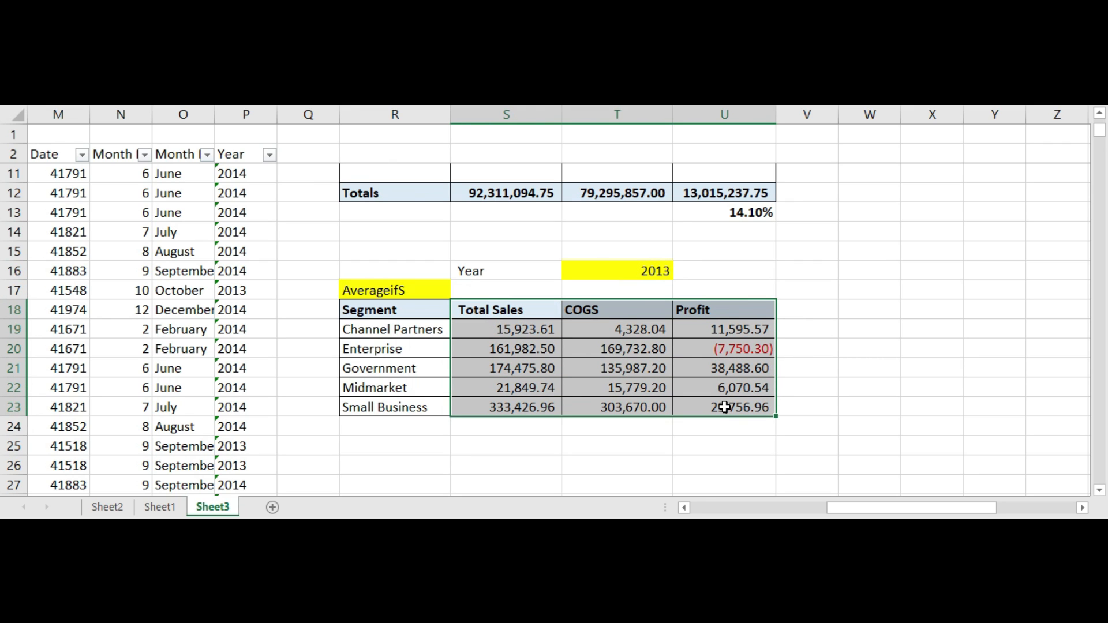
pyautogui.click(647, 270)
pyautogui.click(682, 272)
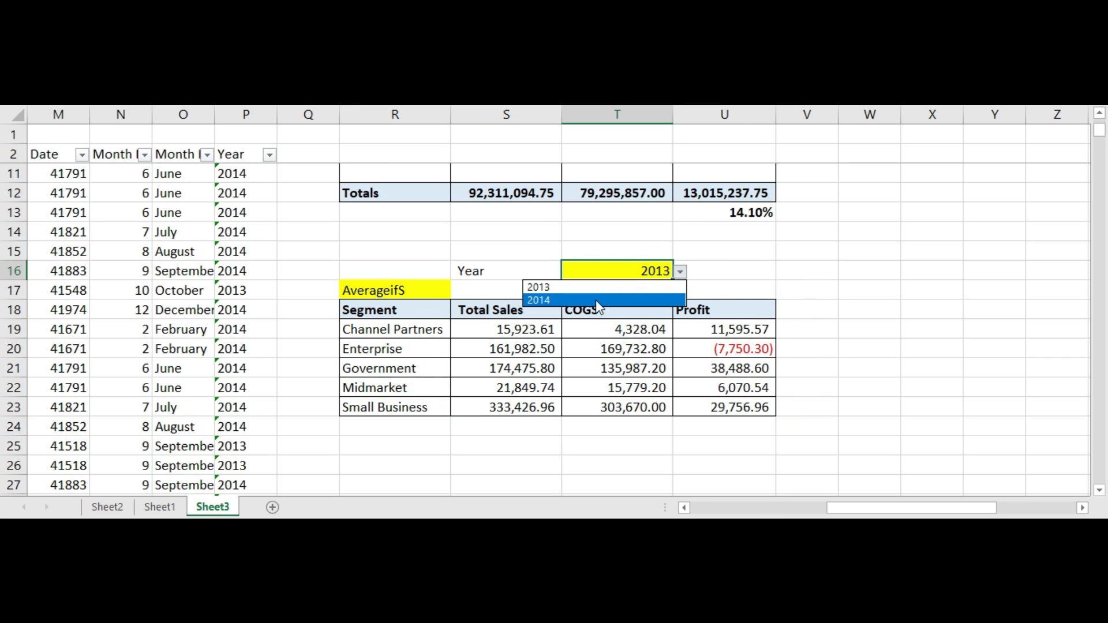
pyautogui.click(596, 298)
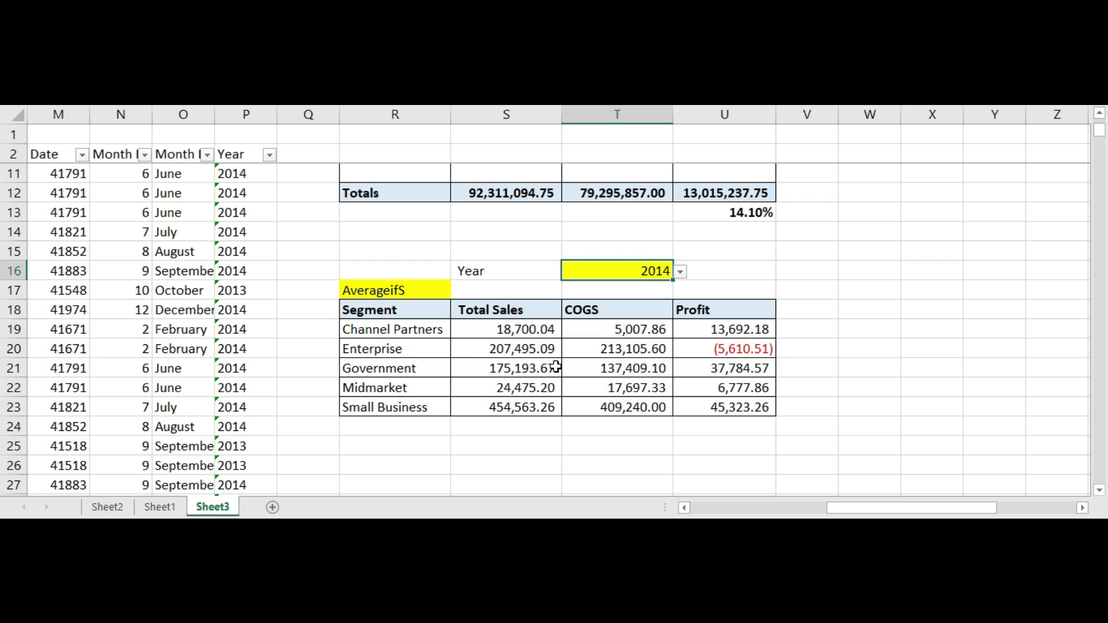
pyautogui.moveTo(525, 359); pyautogui.dragTo(707, 374)
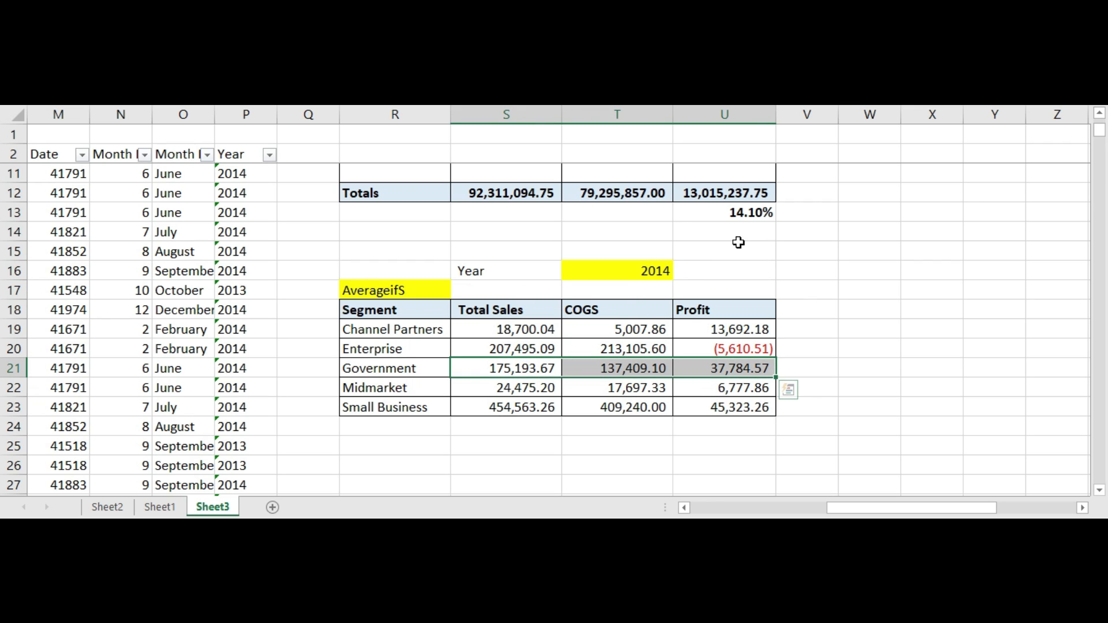